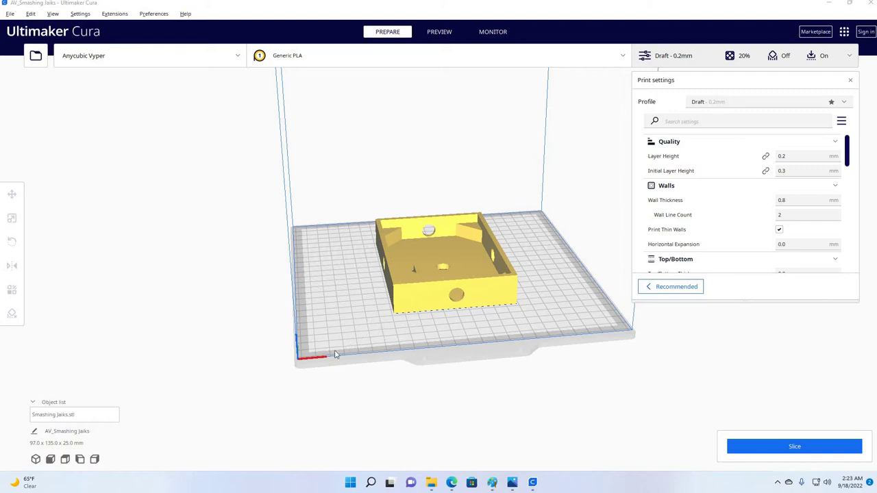
Orbit and zoom around the box on the build plate, finishing on a low front view of its holed side
right_click_drag(319, 361, 385, 345)
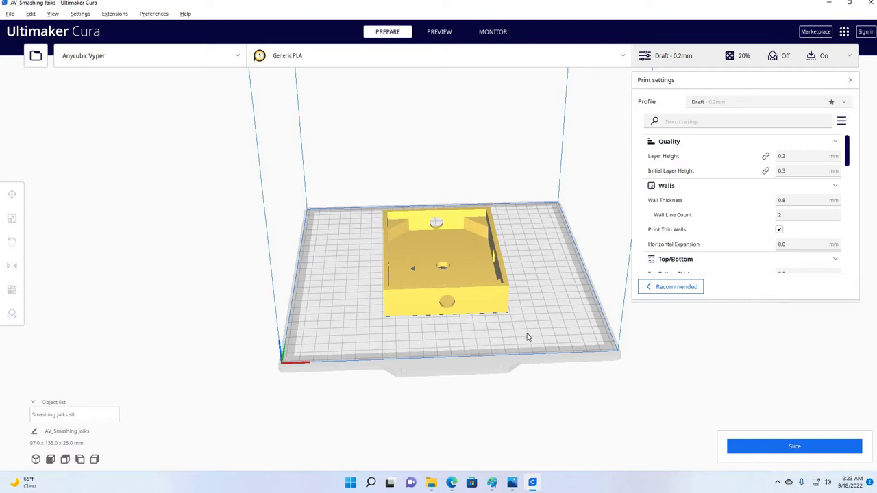
scroll(525, 314, "down", 5)
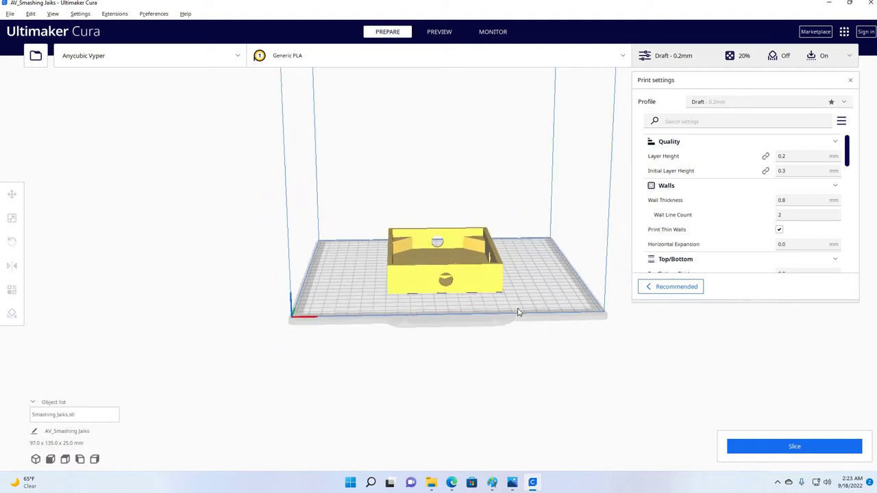
scroll(521, 301, "down", 2)
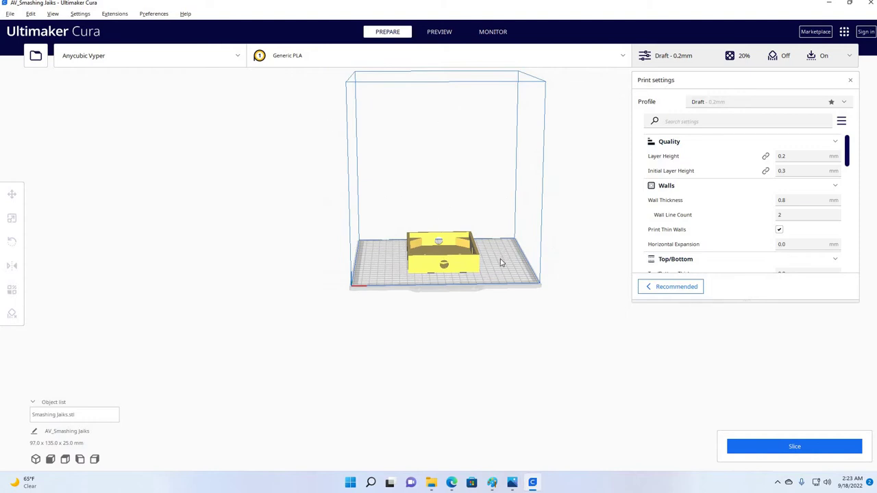
right_click_drag(498, 277, 492, 275)
scroll(492, 275, "up", 5)
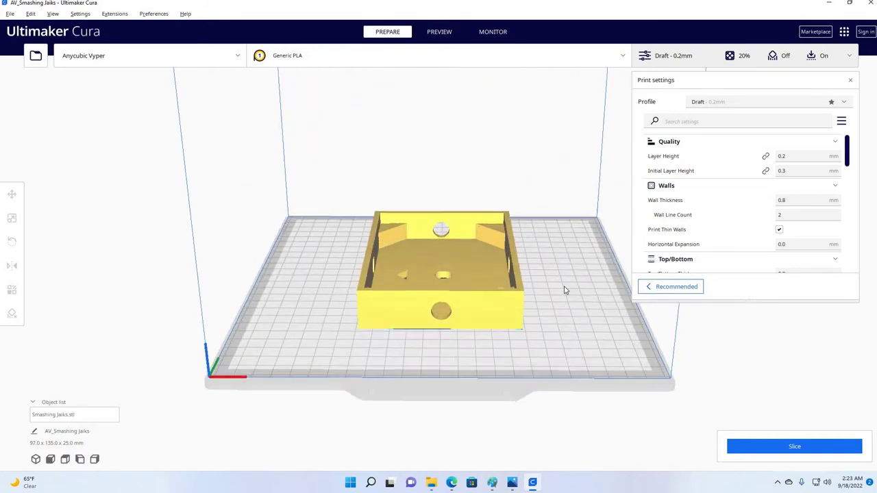
right_click_drag(457, 309, 439, 366)
right_click_drag(529, 357, 373, 298)
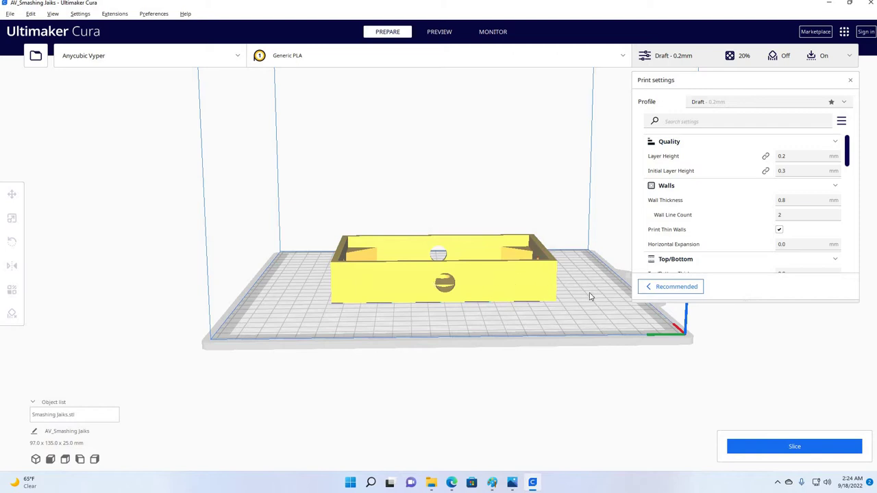
Zoom in and tilt the view until the round hole in the box's side wall faces you
right_click_drag(584, 296, 440, 268)
scroll(440, 269, "up", 8)
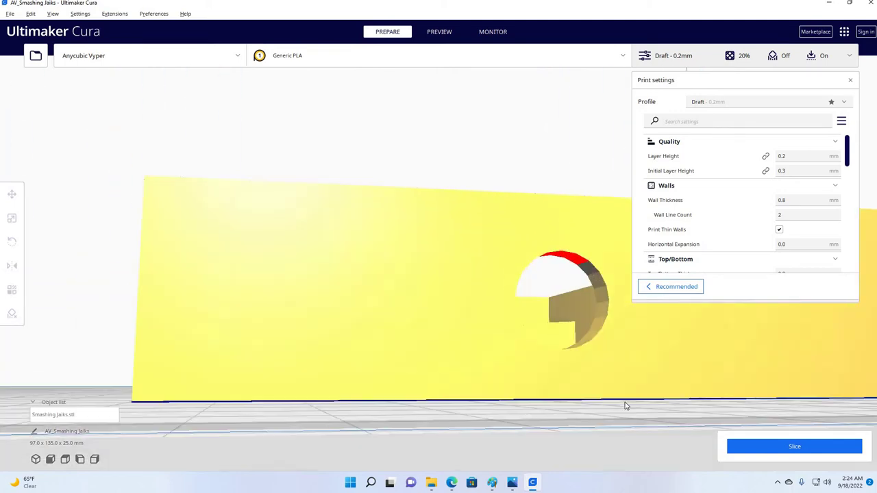
key("Up")
key("Up")
key("Up")
key("Up")
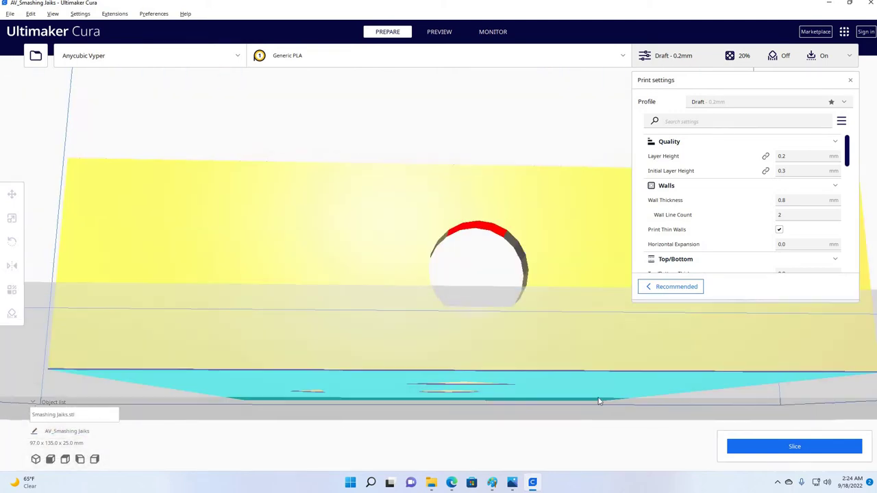
key("Down")
key("Down")
key("Down")
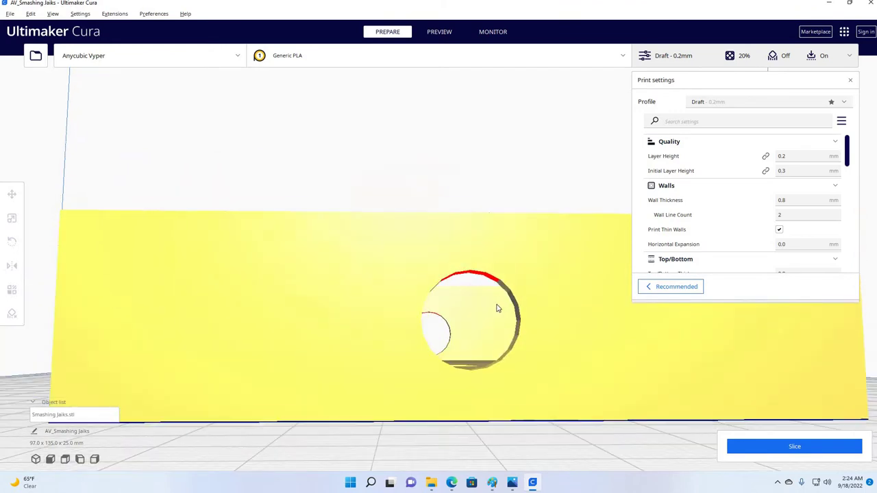
key("Up")
key("Down")
key("Down")
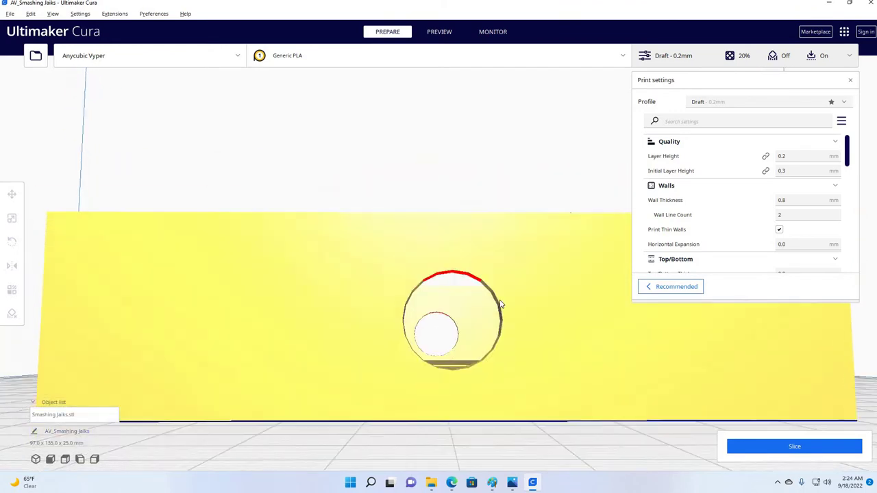
key("Up")
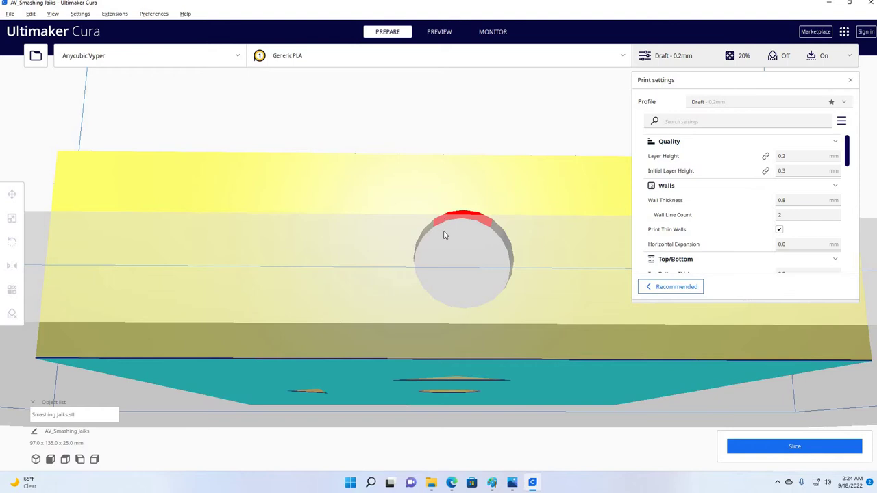
right_click_drag(438, 251, 421, 290)
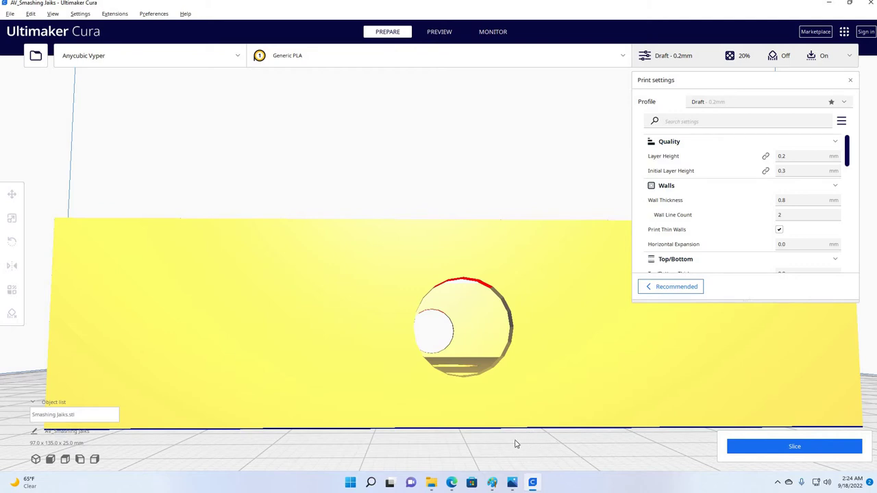
right_click_drag(521, 440, 542, 452)
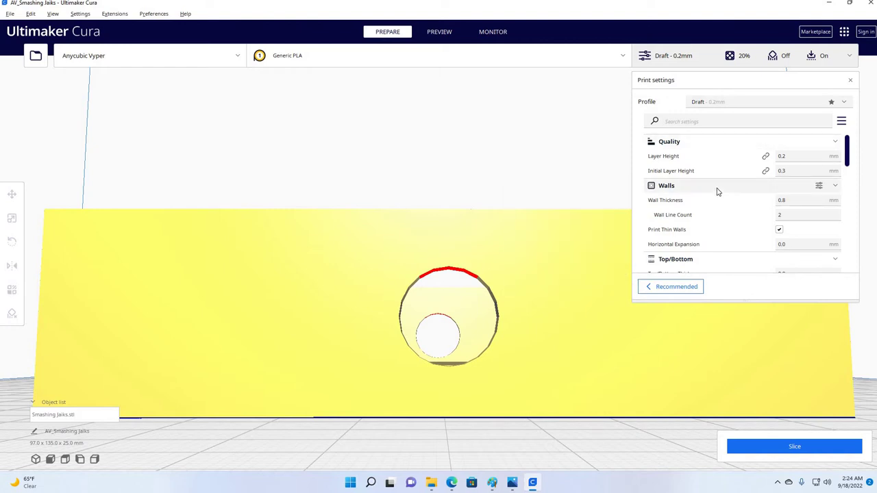
Scroll through the print settings and check the list of available quality profiles
scroll(718, 191, "down", 6)
scroll(718, 192, "down", 4)
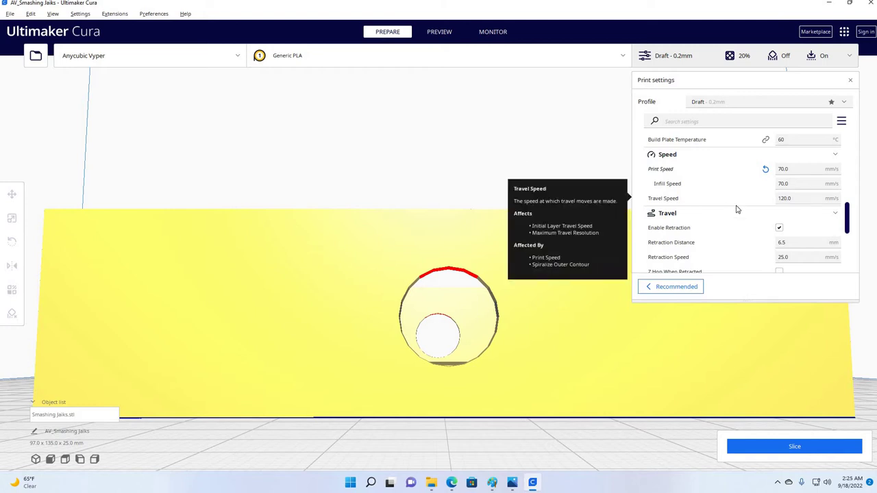
scroll(761, 185, "up", 6)
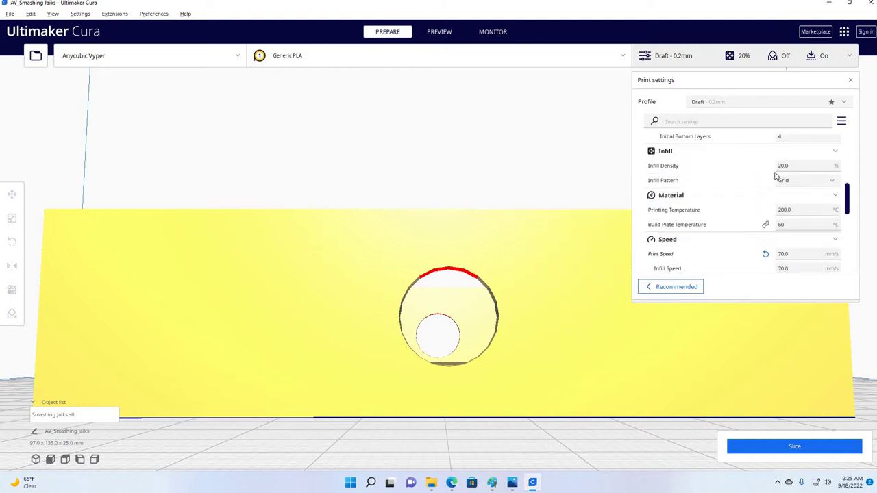
left_click(844, 103)
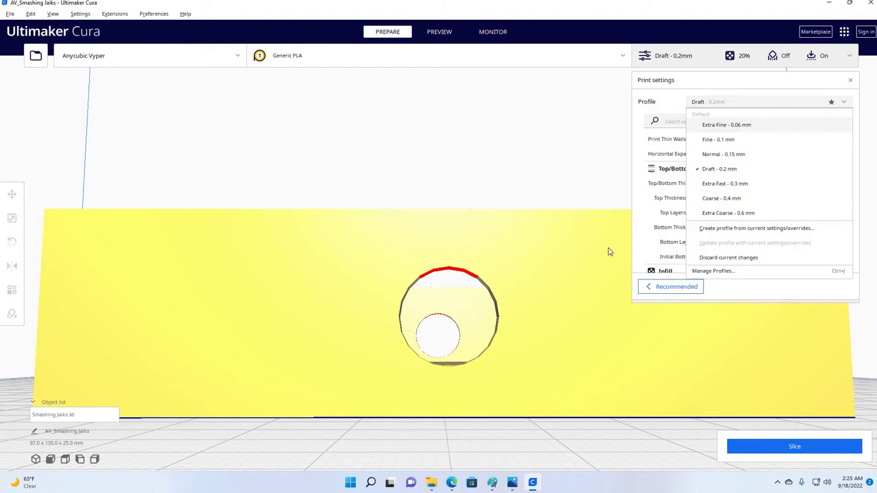
Look down into the box, leaving the profile on Draft - 0.2mm
right_click_drag(607, 465, 810, 107)
left_click(832, 105)
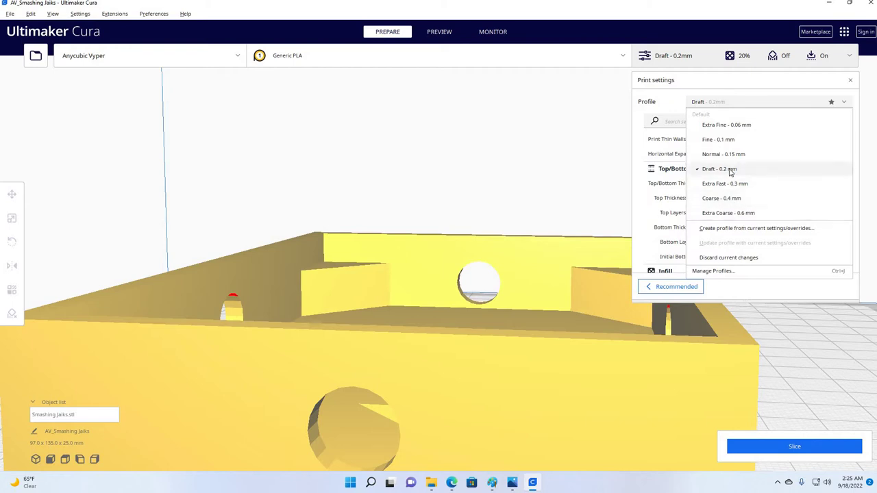
left_click(775, 282)
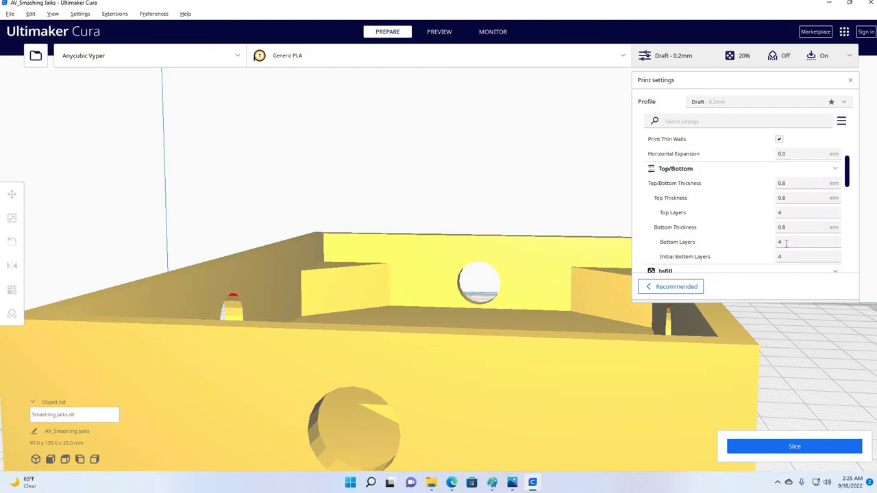
scroll(760, 231, "up", 3)
scroll(760, 231, "down", 1)
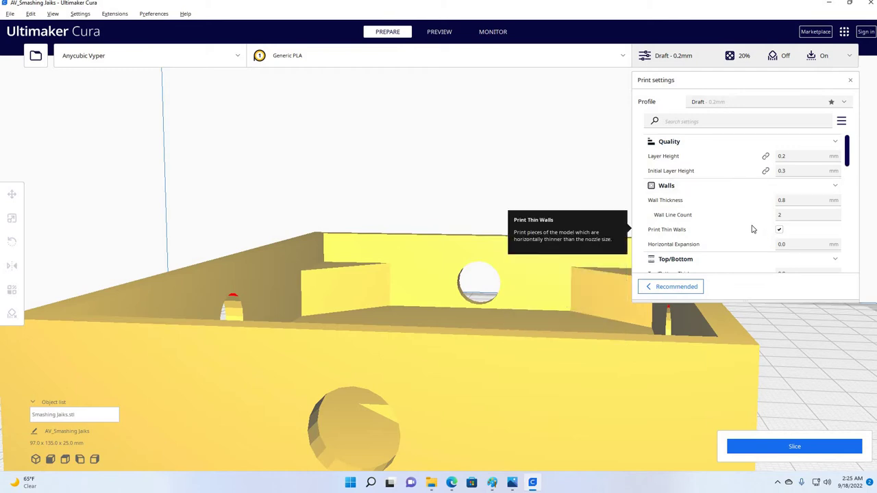
View the box floor from above with its round and triangular holes, keeping Draft - 0.2mm
mouse_move(791, 156)
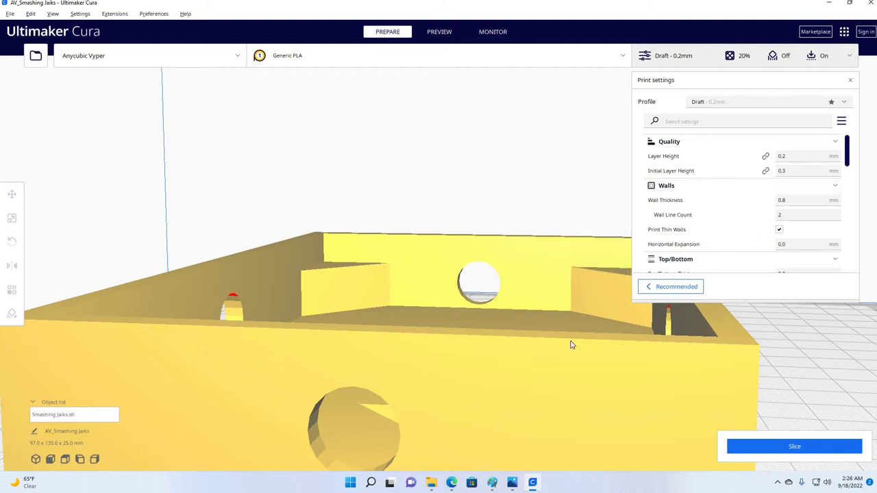
right_click_drag(573, 344, 665, 376)
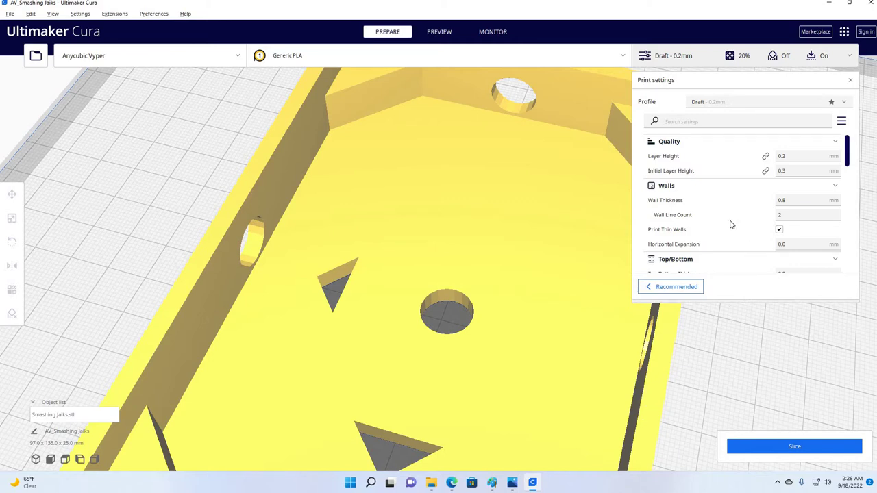
mouse_move(787, 200)
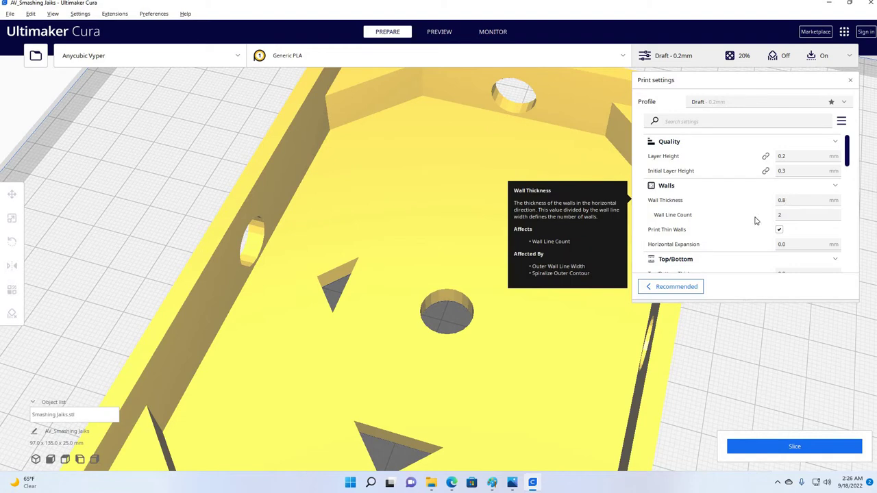
mouse_move(729, 218)
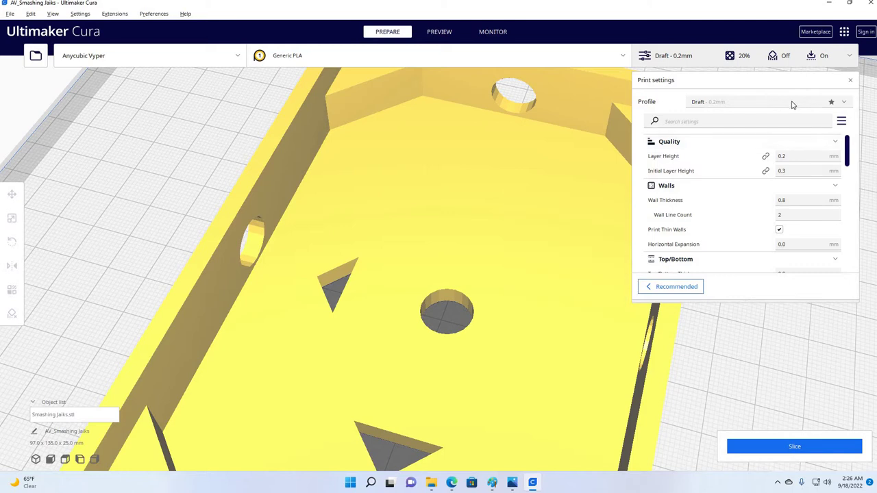
left_click(836, 102)
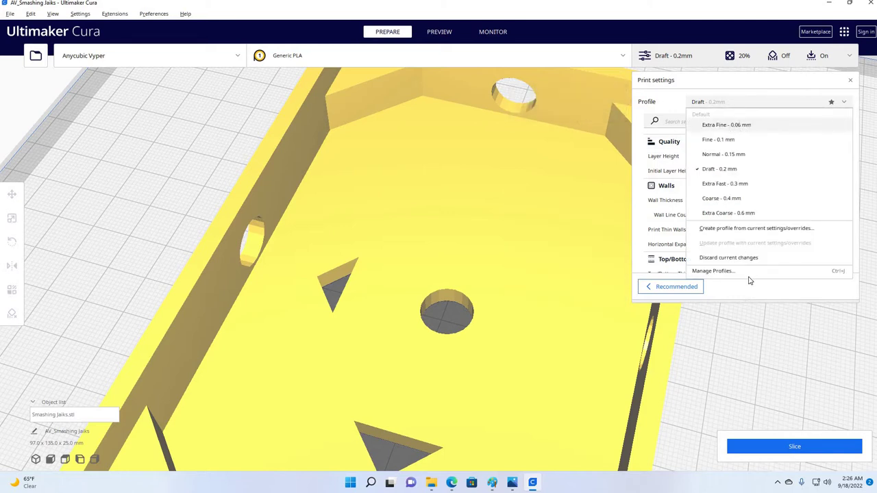
key("Escape")
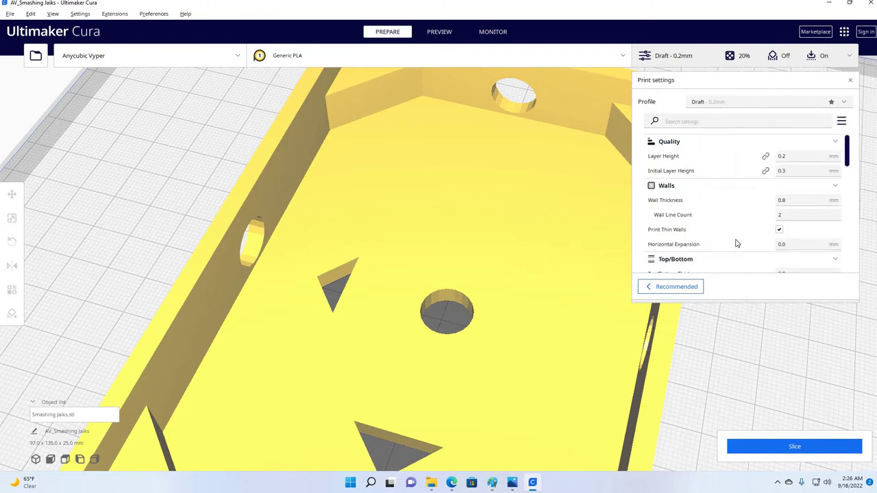
scroll(734, 244, "down", 2)
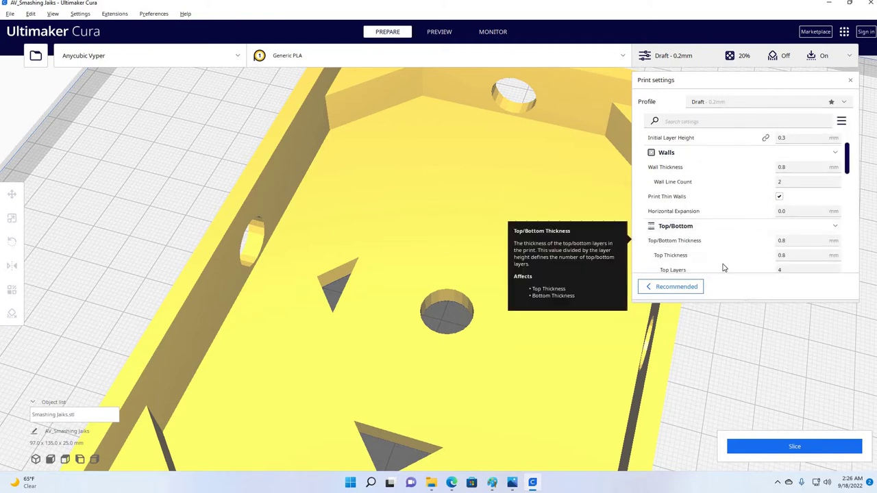
right_click_drag(583, 290, 548, 415)
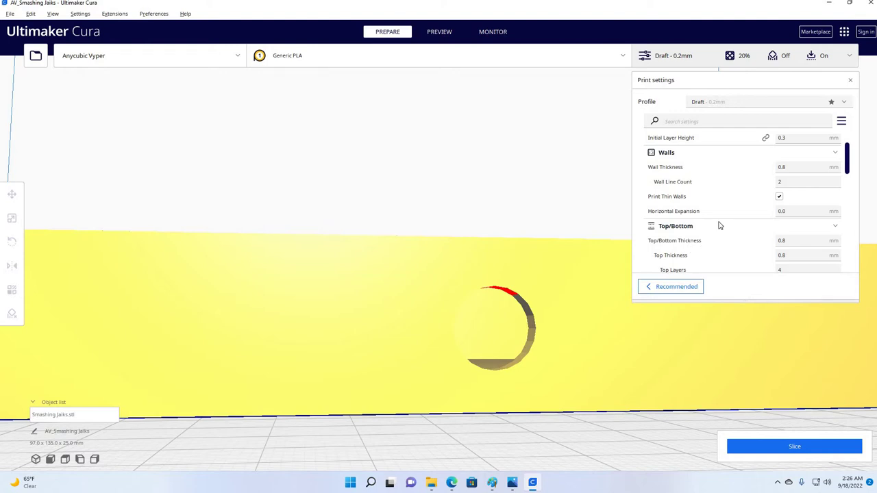
scroll(718, 227, "down", 3)
scroll(717, 247, "down", 2)
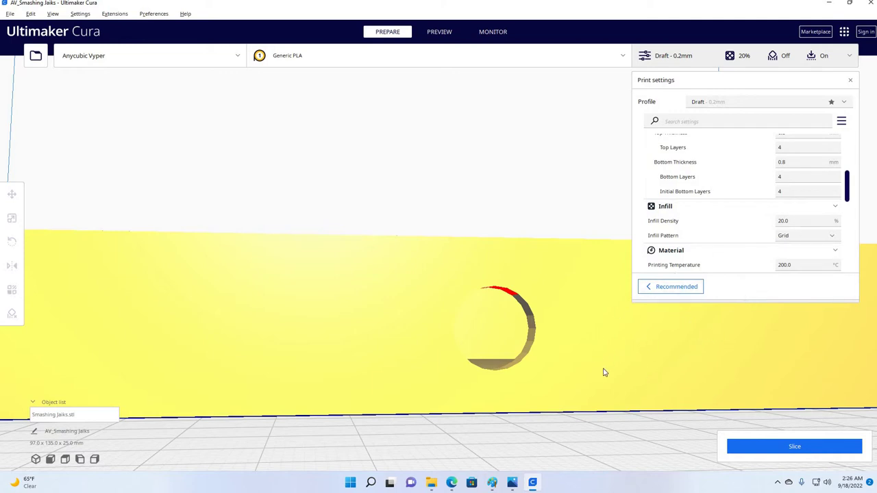
scroll(610, 377, "up", 3)
scroll(615, 385, "down", 5)
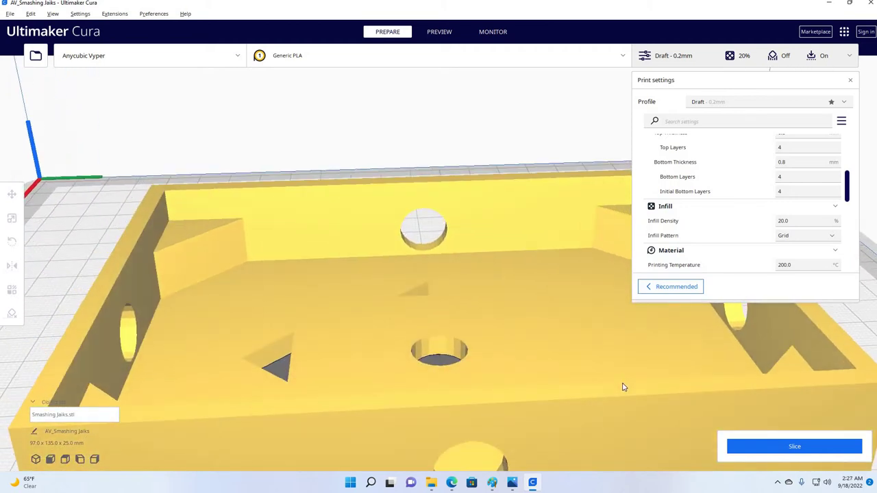
scroll(617, 391, "up", 5)
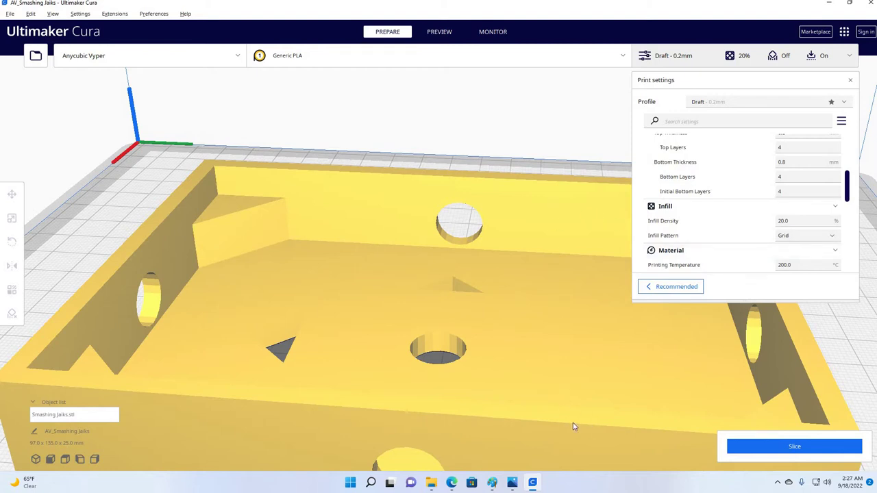
scroll(576, 426, "up", 1)
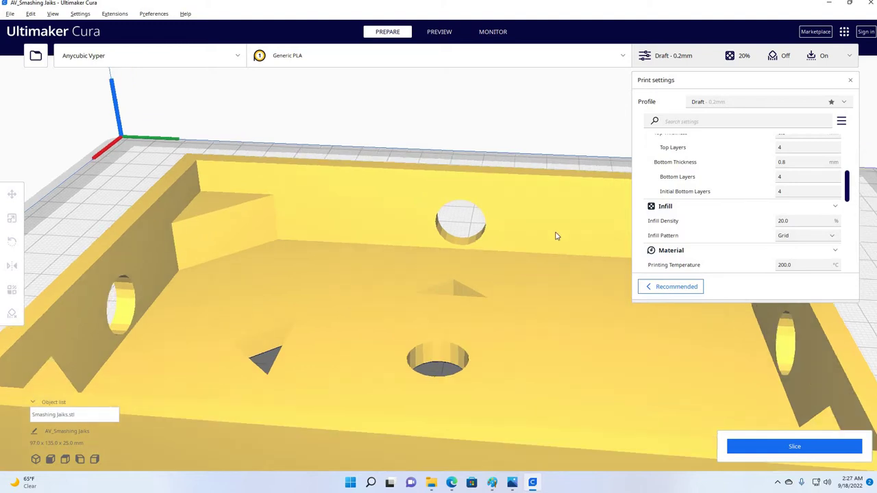
scroll(555, 236, "down", 2)
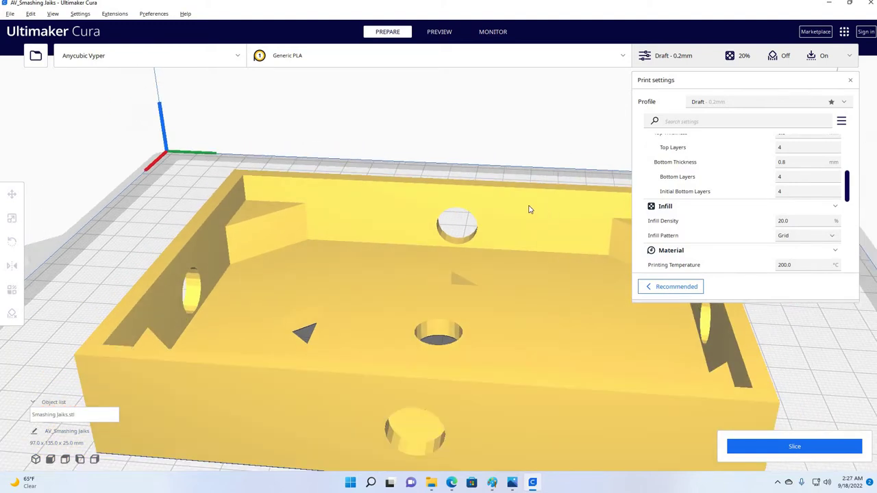
right_click_drag(542, 256, 519, 150)
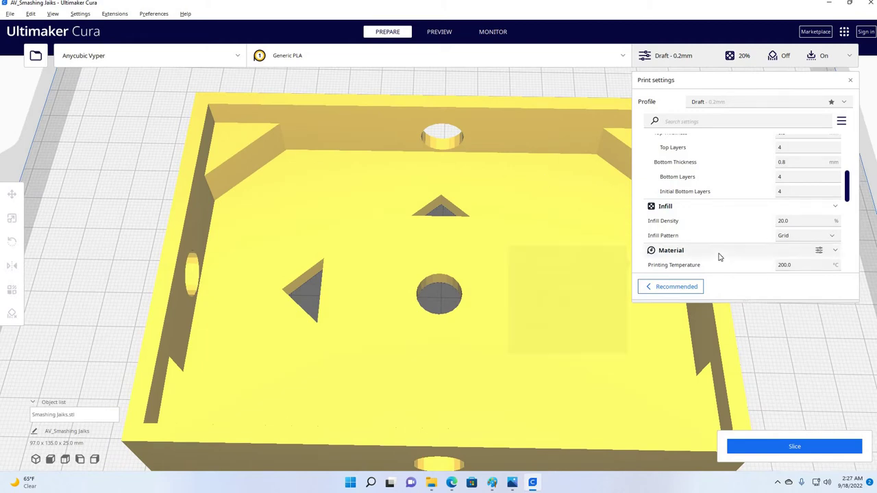
scroll(726, 253, "down", 3)
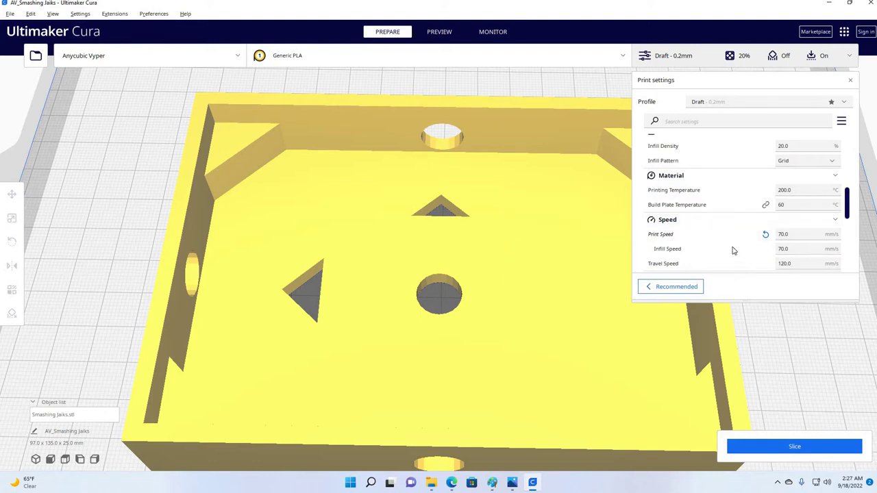
scroll(732, 250, "down", 1)
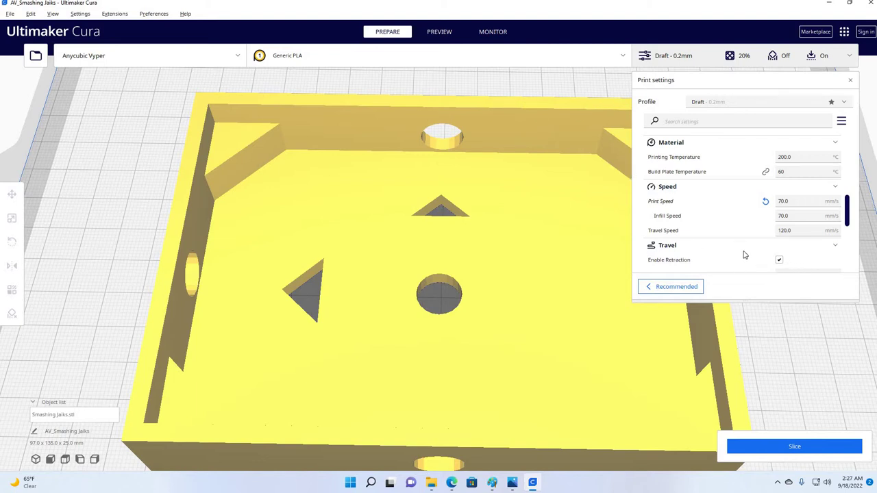
scroll(738, 248, "down", 3)
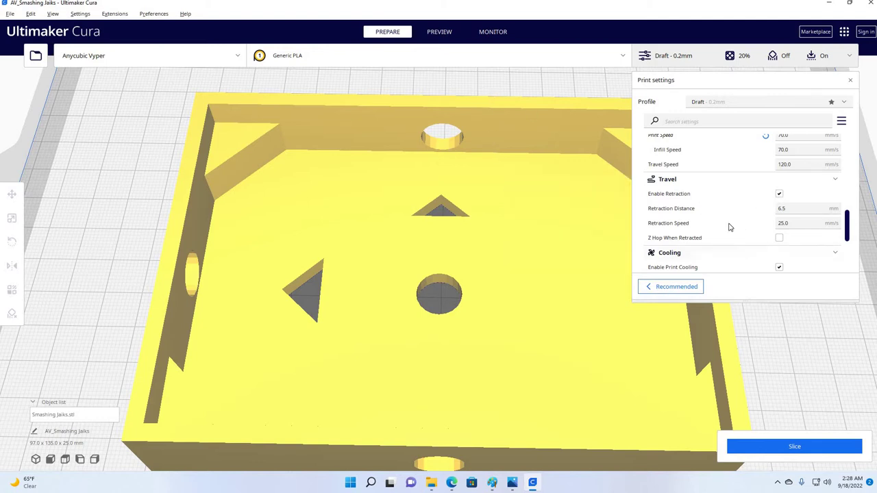
Change the Build Plate Adhesion Type from Brim to Skirt
scroll(731, 224, "down", 4)
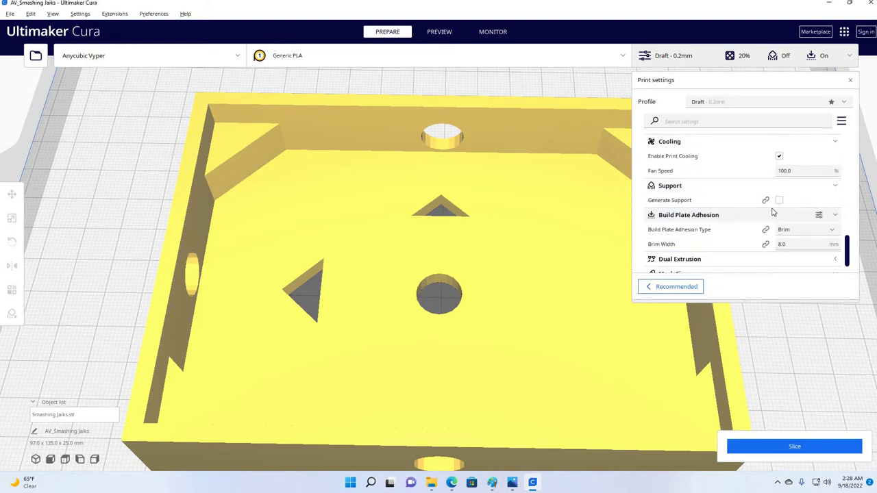
scroll(772, 211, "up", 1)
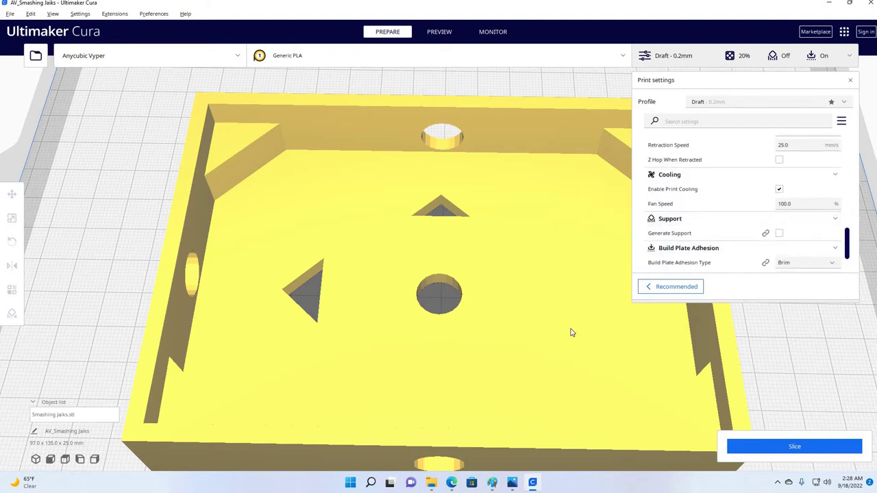
right_click_drag(573, 329, 475, 244)
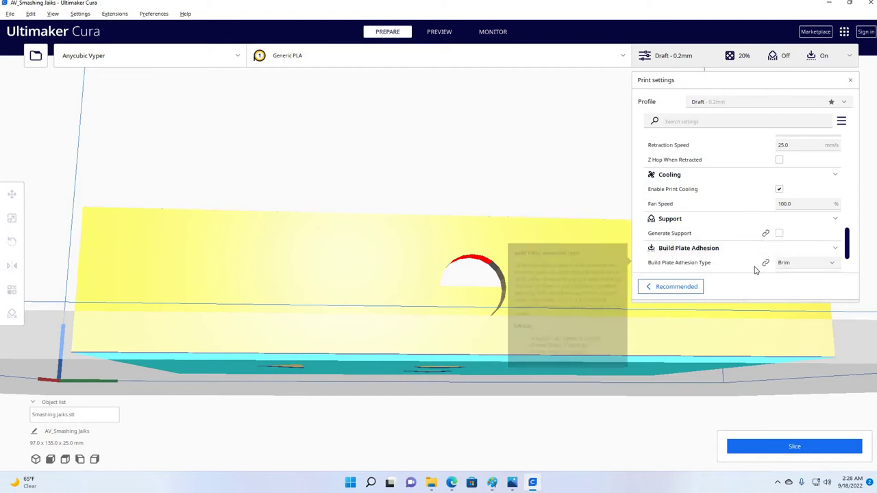
scroll(832, 237, "down", 1)
scroll(833, 235, "down", 1)
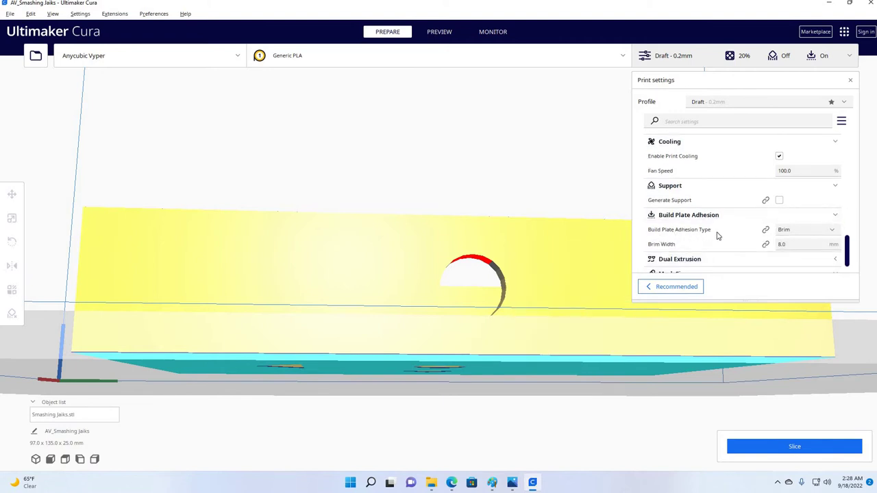
mouse_move(707, 236)
left_click(833, 233)
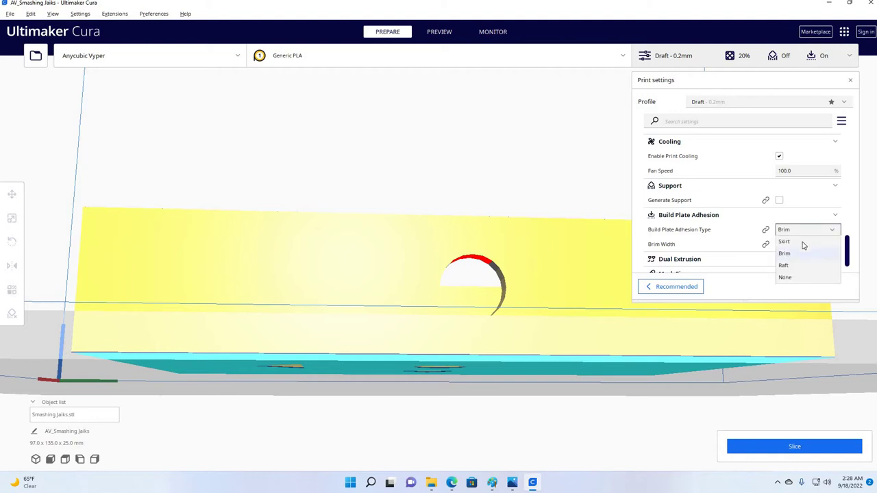
left_click(799, 243)
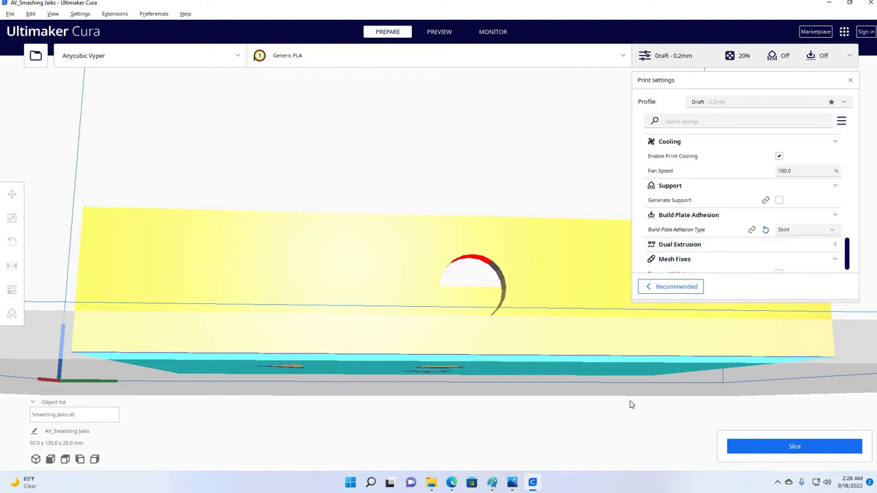
right_click_drag(660, 403, 327, 199)
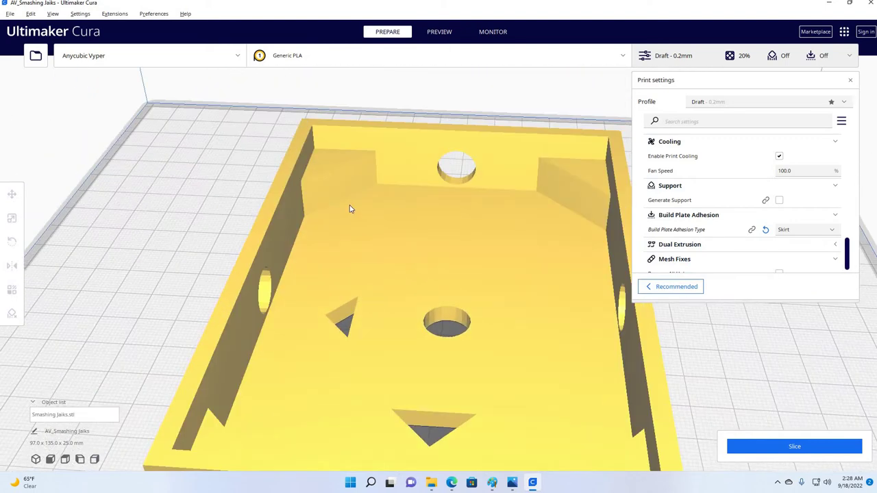
scroll(353, 211, "down", 6)
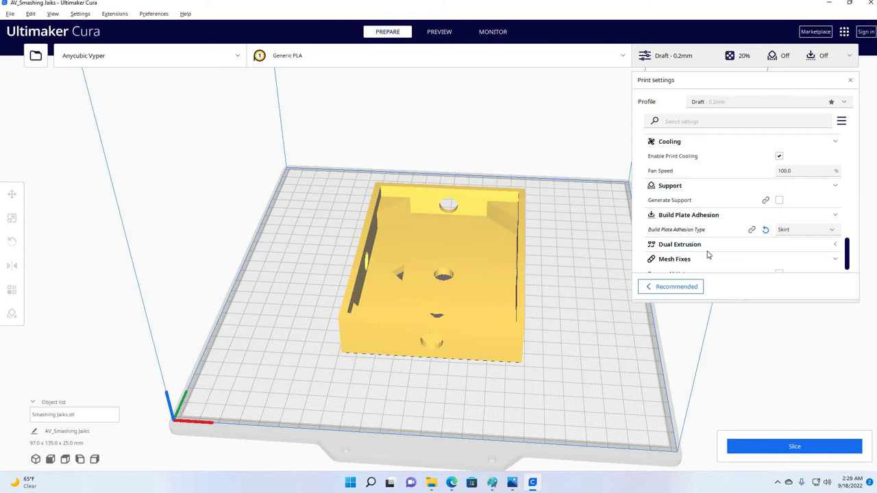
scroll(716, 274, "down", 1)
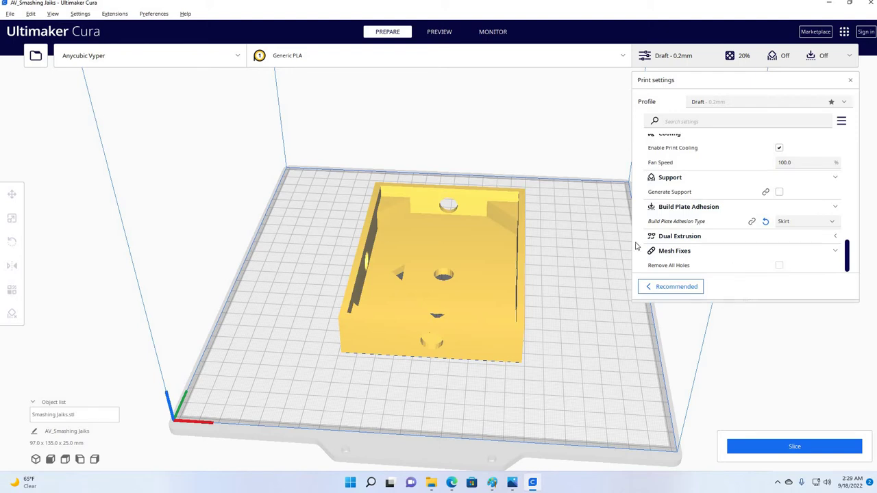
right_click_drag(595, 302, 396, 280)
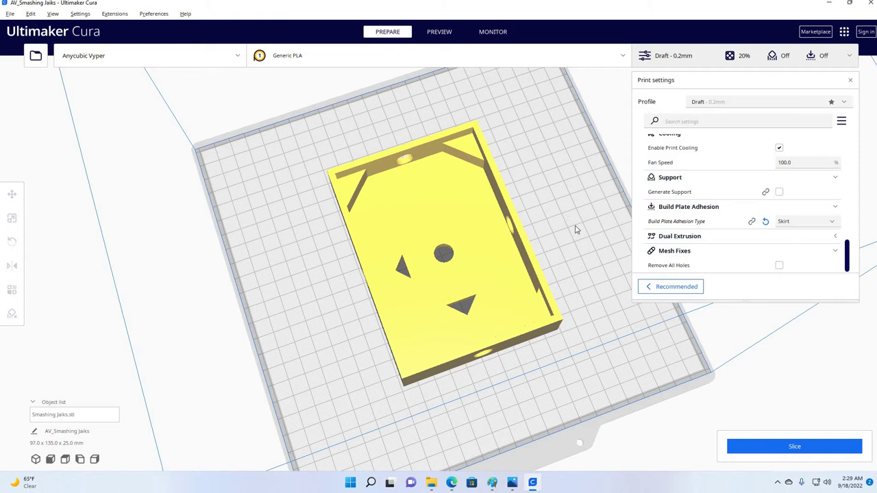
right_click_drag(618, 276, 619, 324)
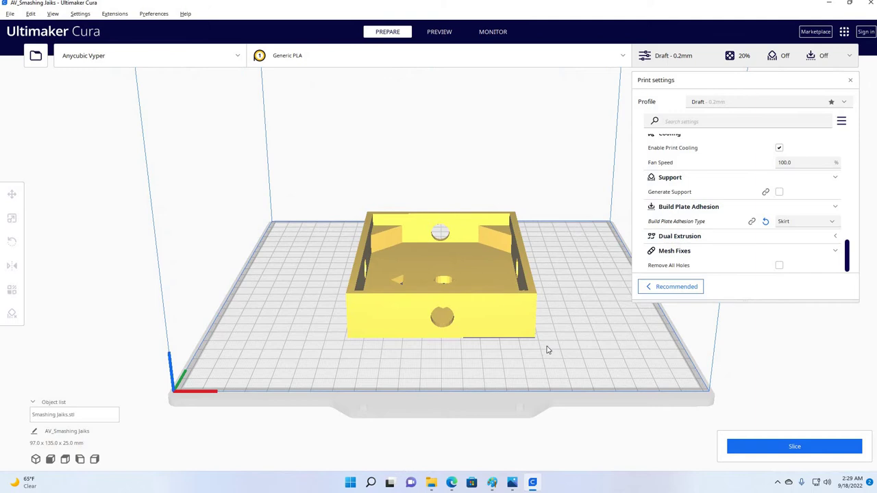
right_click_drag(538, 336, 600, 334)
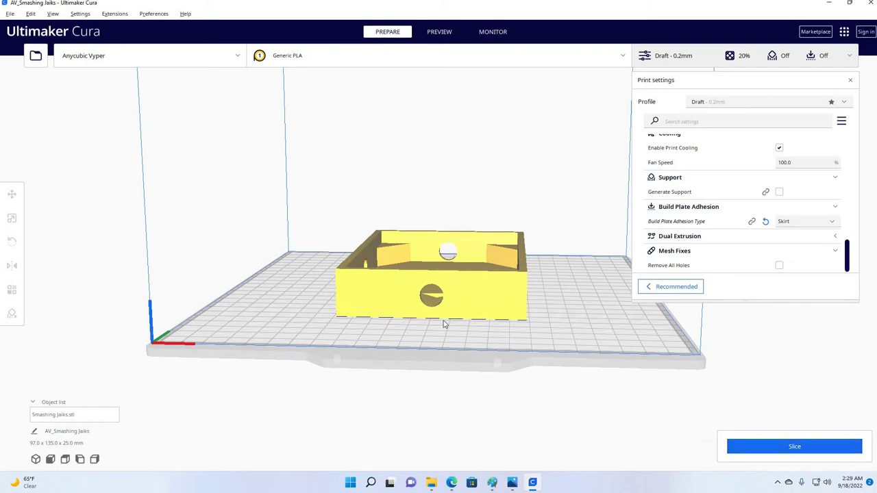
Slice the box for a 4 hour 28 minute, 65 g estimate and inspect the sliced model
left_click(791, 446)
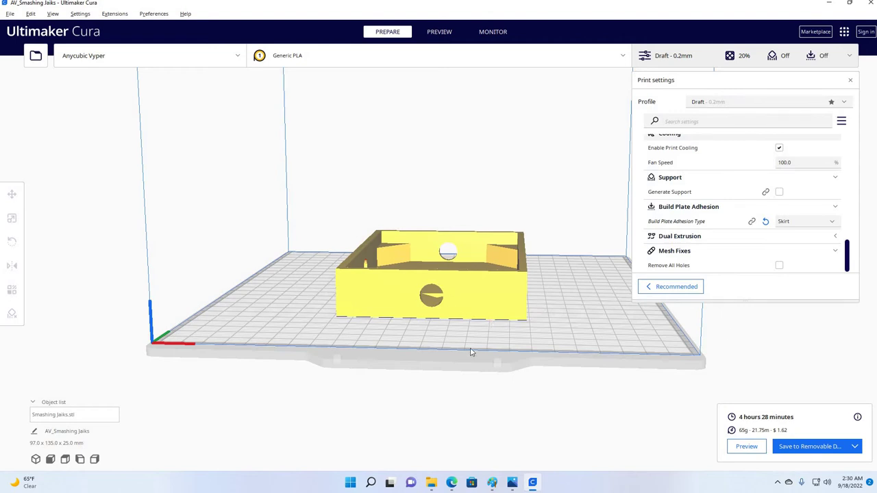
right_click_drag(545, 370, 567, 368)
right_click_drag(485, 339, 374, 303)
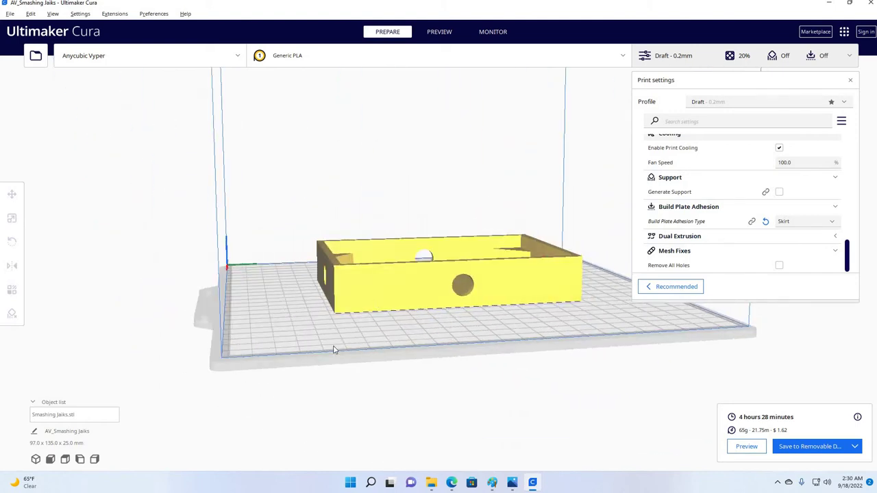
right_click_drag(488, 368, 701, 273)
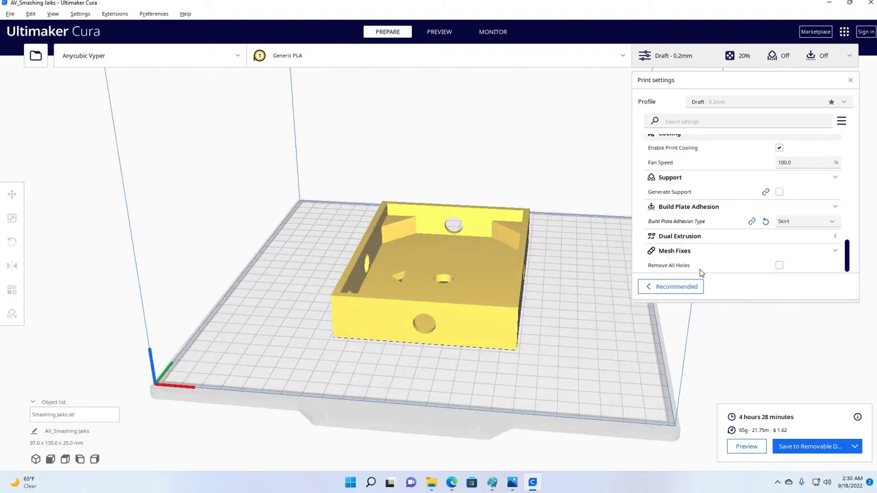
Re-slice on Extra Coarse - 0.6mm with changes kept, cutting the estimate to 1 hour 50 minutes
left_click(845, 102)
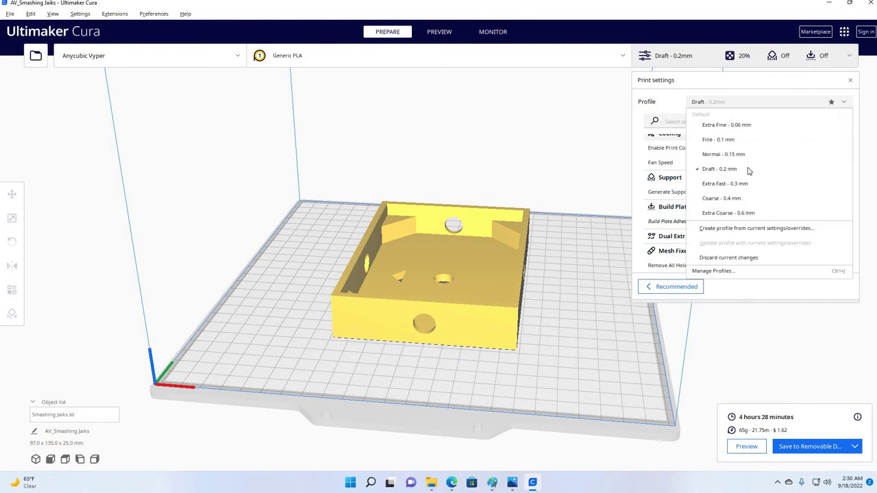
left_click(728, 214)
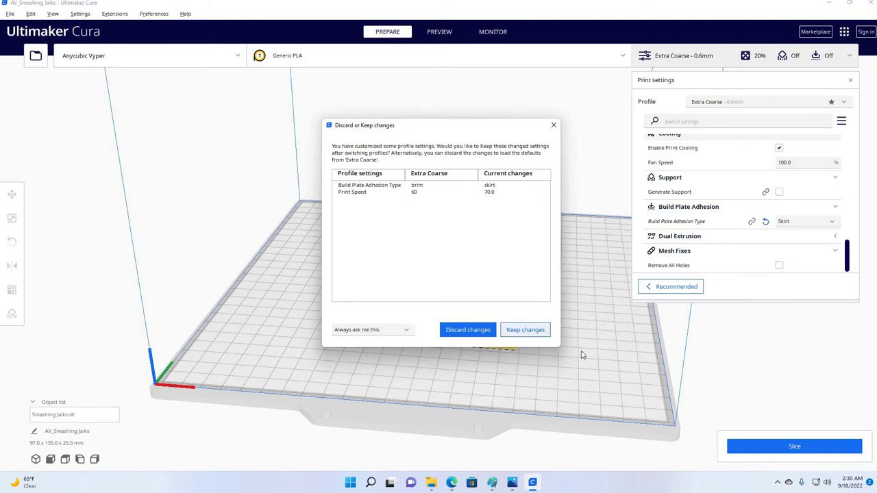
left_click(526, 331)
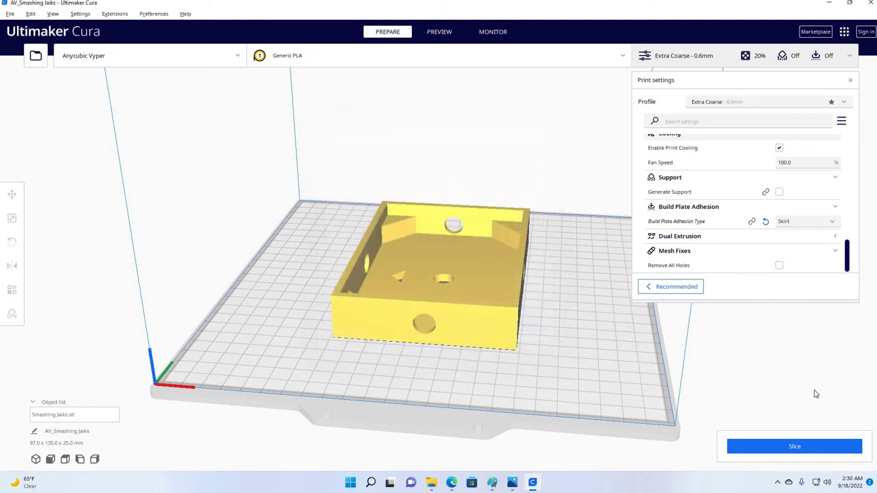
left_click(778, 445)
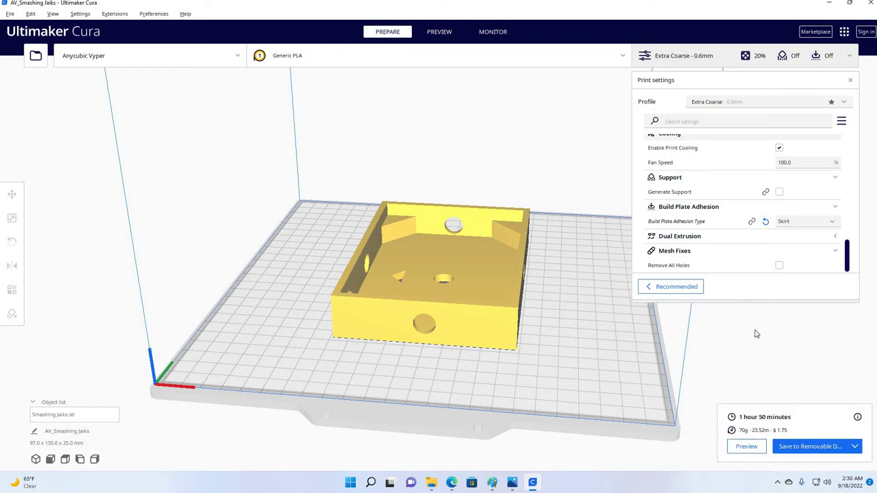
right_click_drag(430, 307, 365, 334)
key("Up")
key("Up")
key("Up")
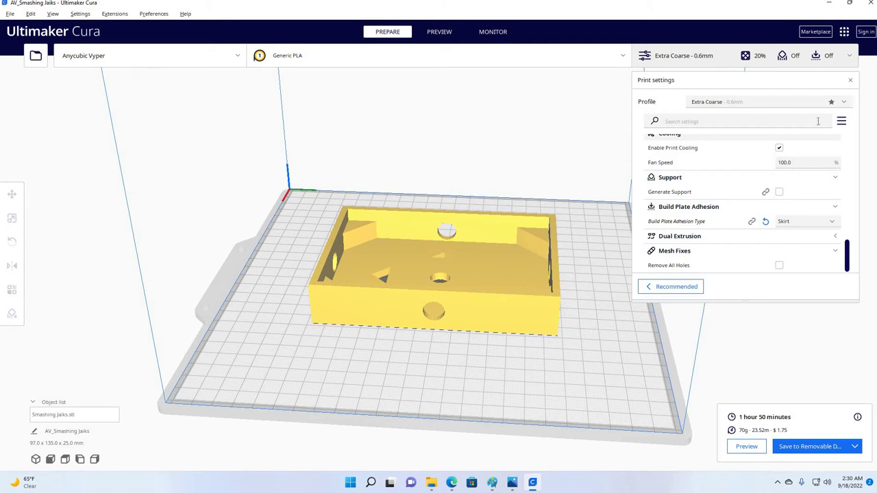
Go back to Draft - 0.2mm with changes kept and re-slice to 4 hours 28 minutes, 65 g
left_click(845, 102)
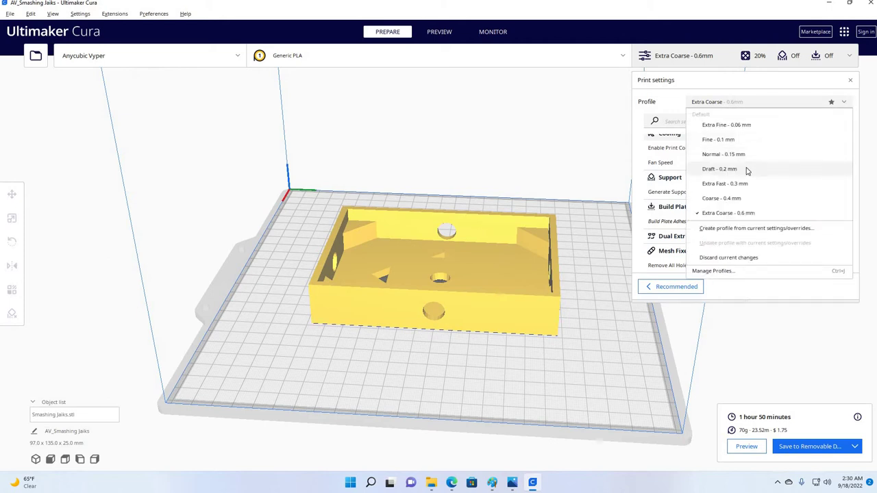
left_click(747, 170)
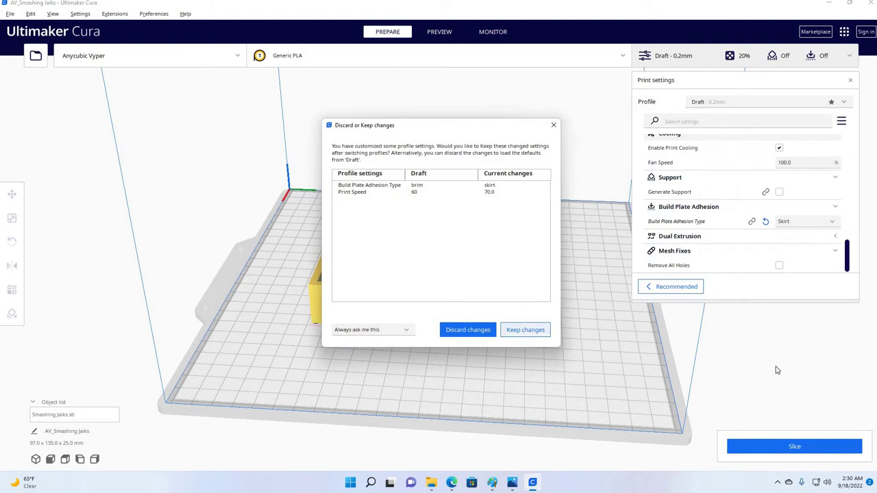
key("Escape")
left_click(758, 450)
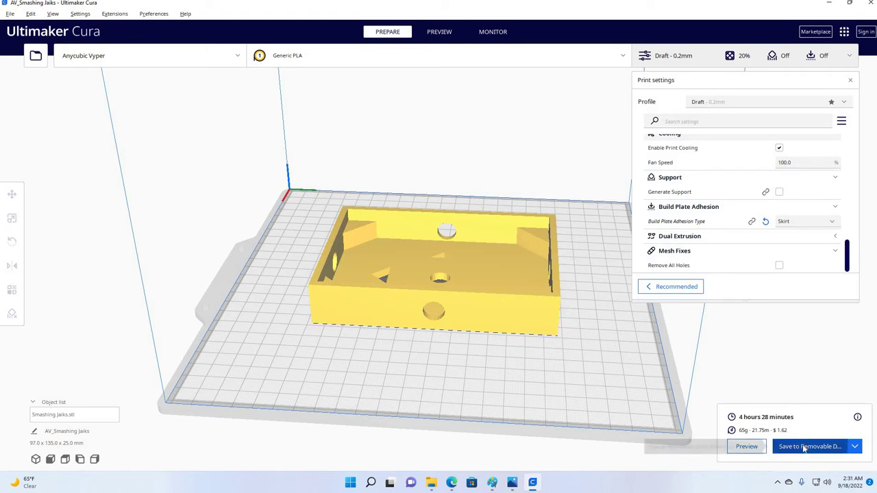
Save AV_Smashing Jaiks.gcode to the removable drive and eject the drive
left_click(801, 444)
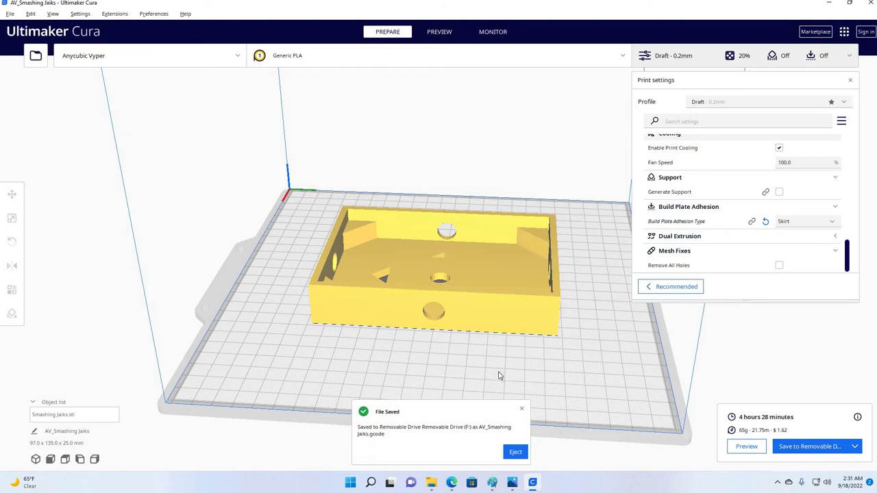
left_click(516, 453)
left_click(522, 438)
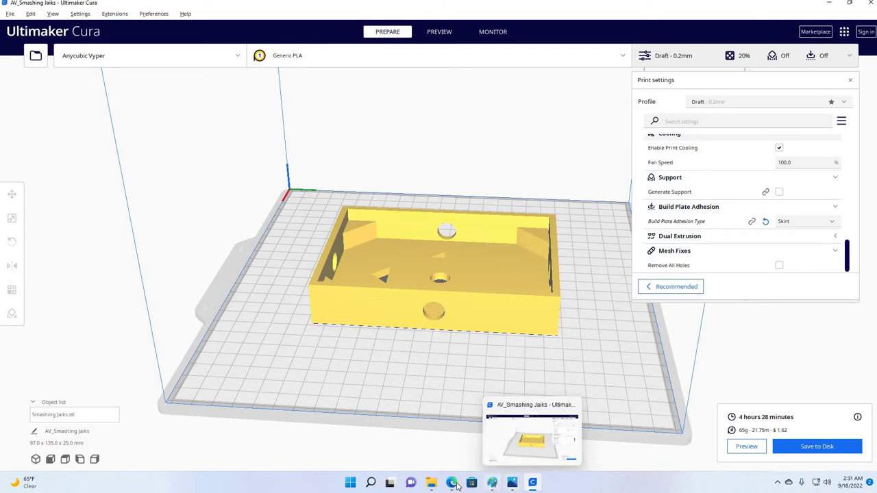
Bring the Tinkercad lightbox design forward and edit its name to '3.5x5 lightboox'
left_click(499, 418)
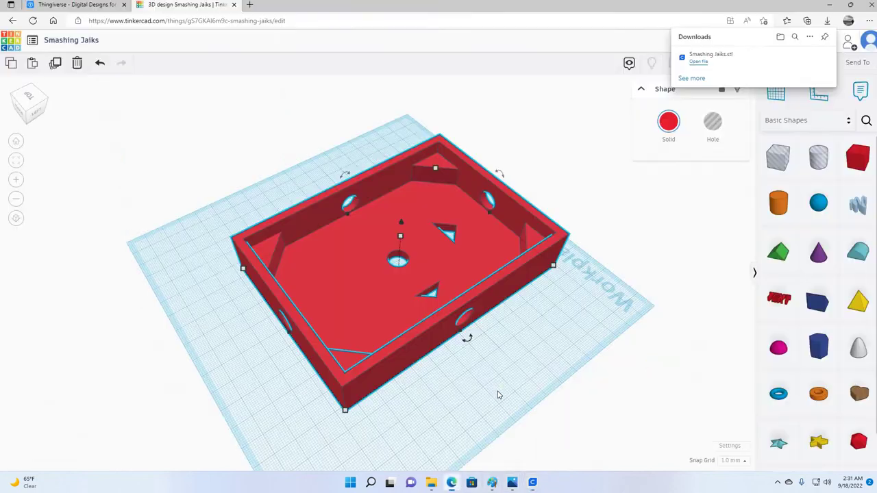
left_click(92, 41)
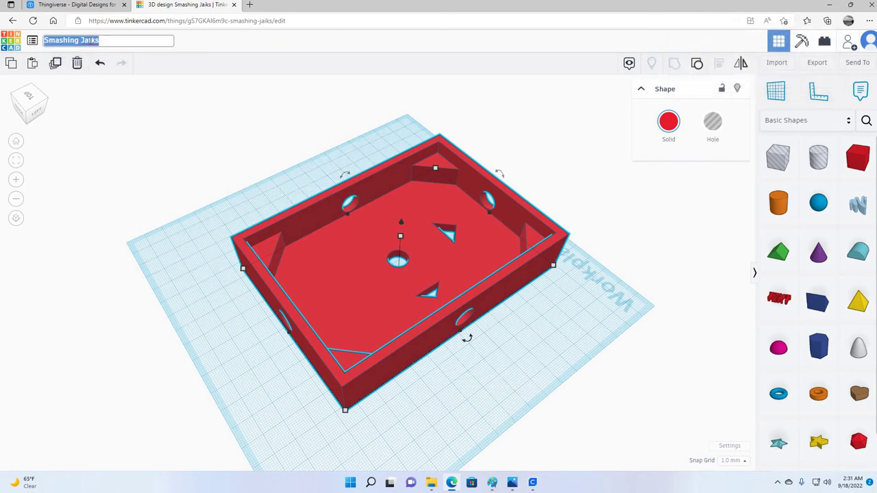
type("3.5x5 lightb")
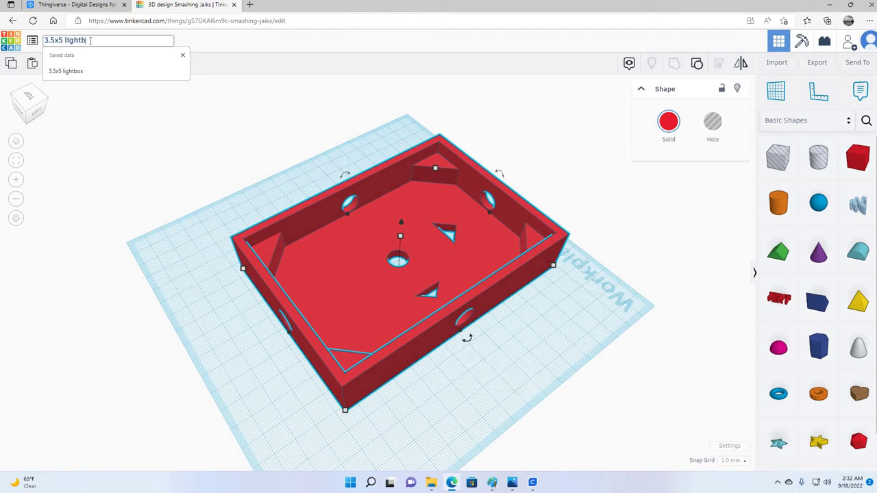
type("x")
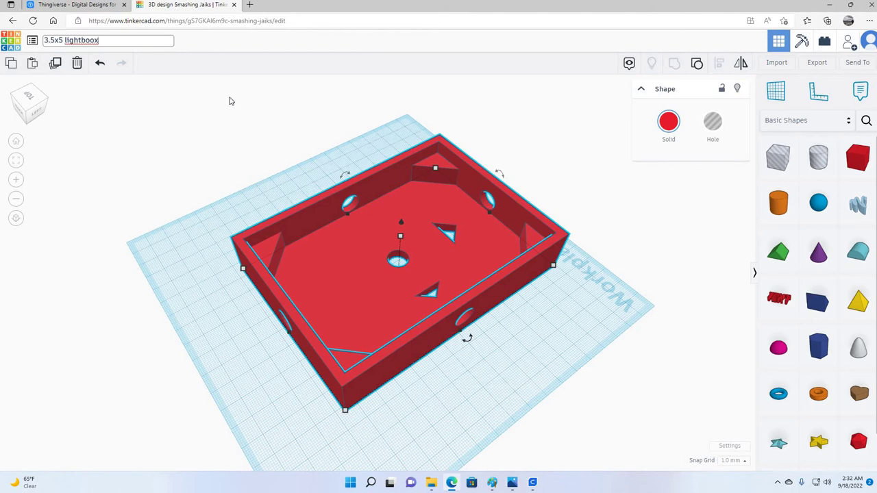
Export the whole lightbox design as '3.5x5 lightbox.stl' and open the download in Ultimaker Cura
left_click(266, 118)
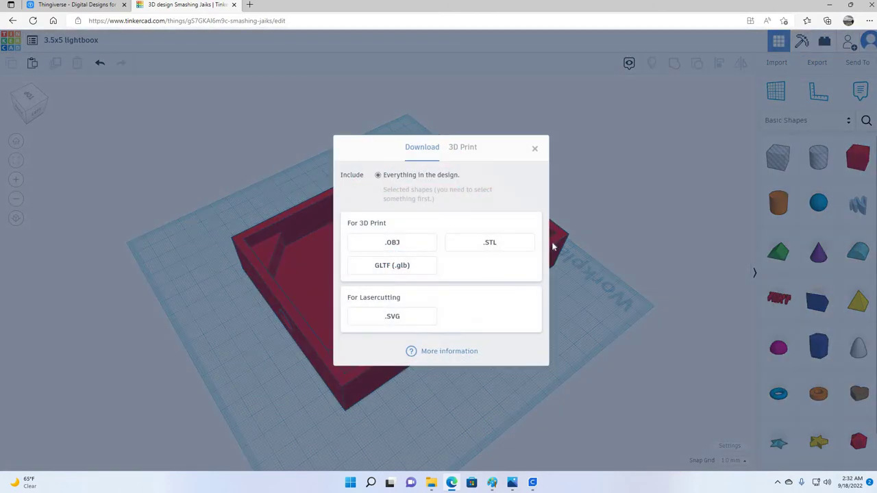
left_click(489, 243)
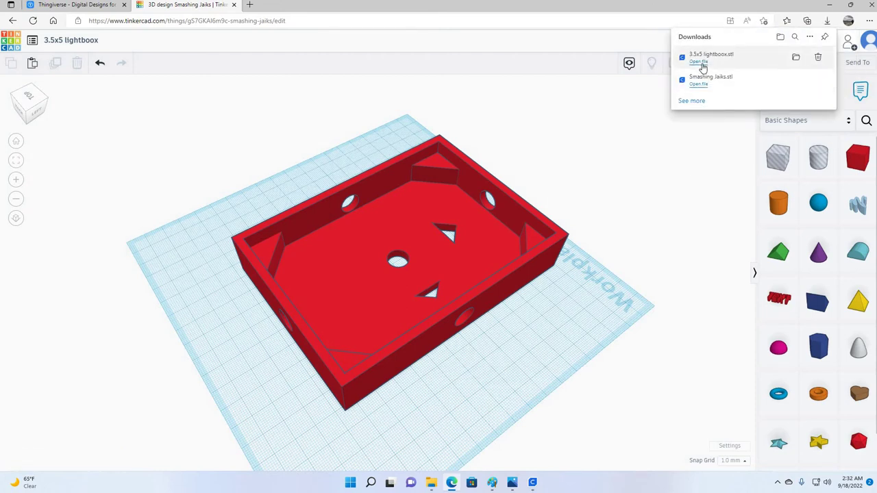
left_click(699, 63)
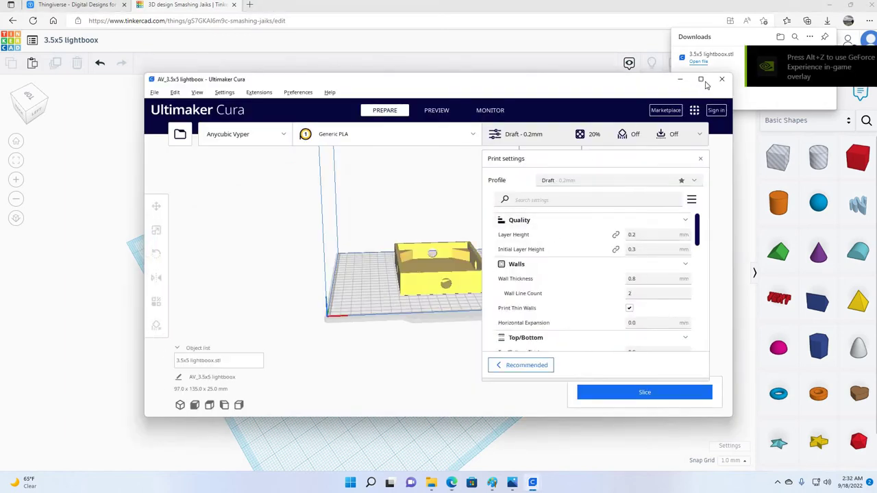
Maximize Cura and slice the lightbox, giving a 4 hours 28 minutes, 65 g print
left_click(700, 79)
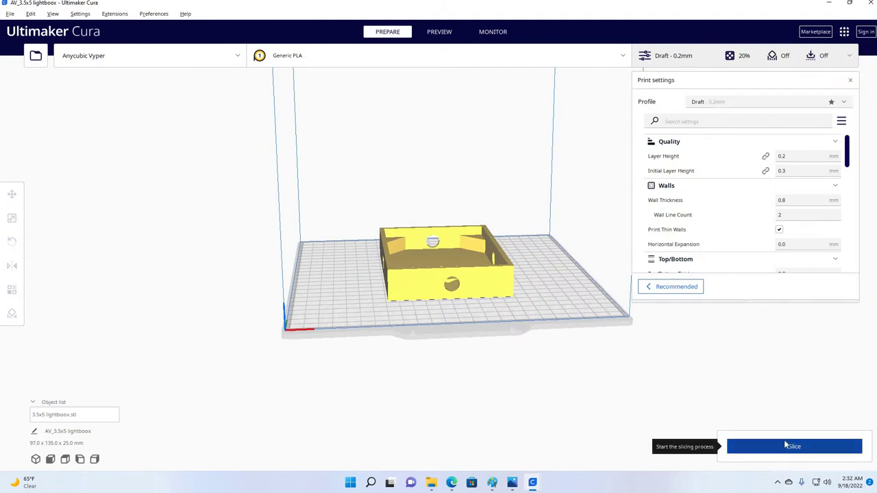
left_click(781, 443)
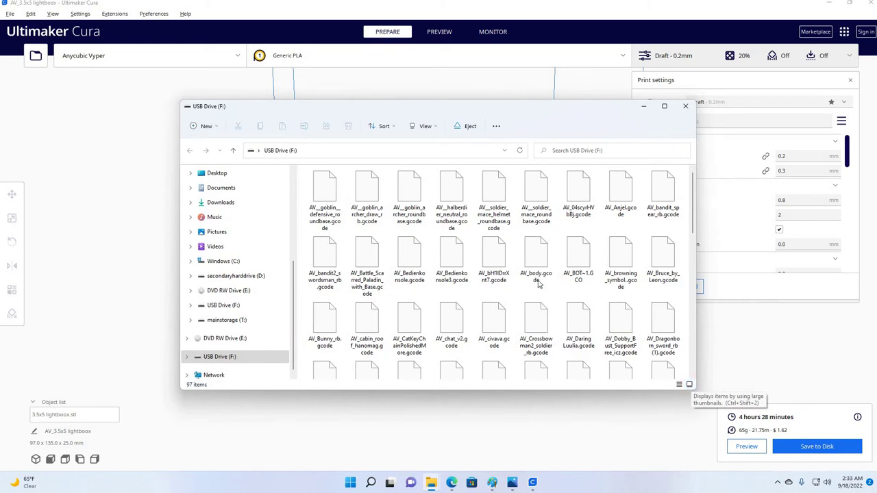
scroll(521, 275, "down", 8)
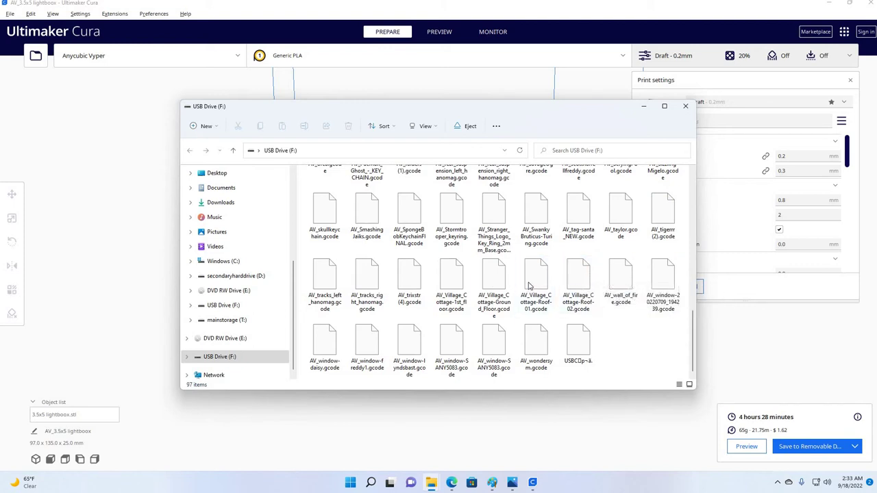
left_click(547, 287)
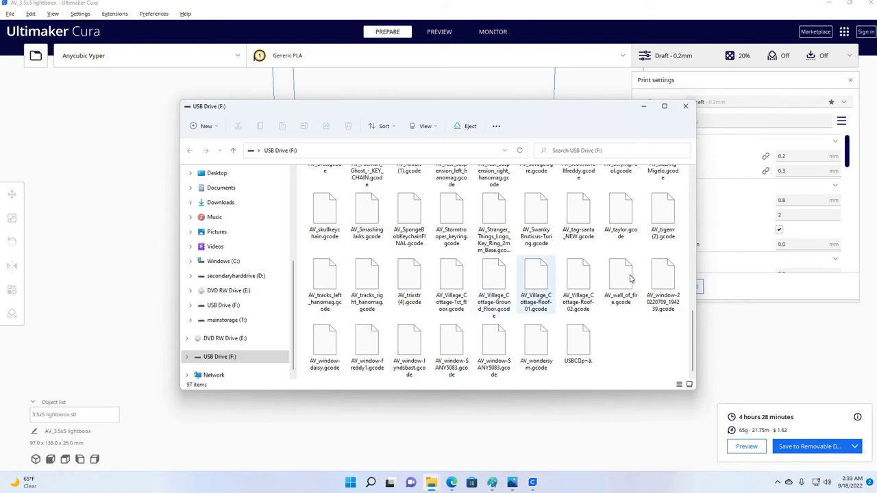
Save the sliced lightbox as AV_3.5x5 lightbox.gcode to the USB drive and eject the drive
left_click(685, 107)
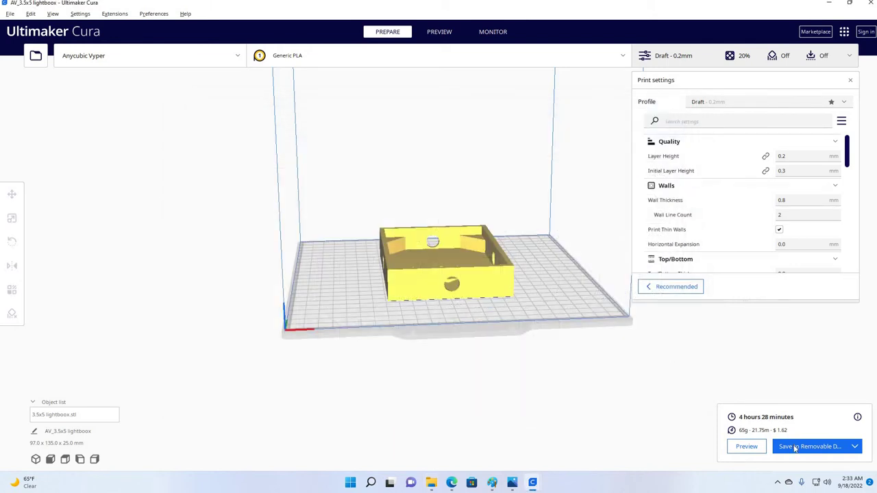
left_click(795, 448)
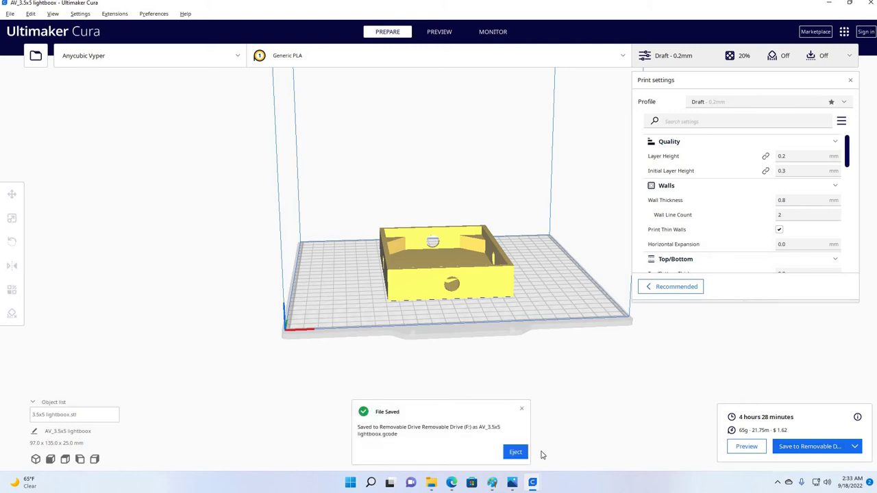
left_click(521, 455)
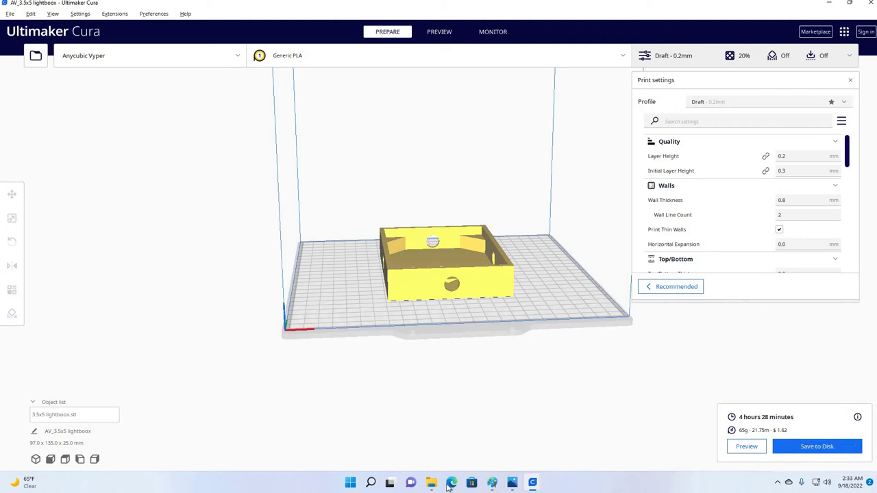
Bring the 3.5x5 lightbox design in Tinkercad back to the front, closing the Downloads list
mouse_move(453, 485)
left_click(452, 429)
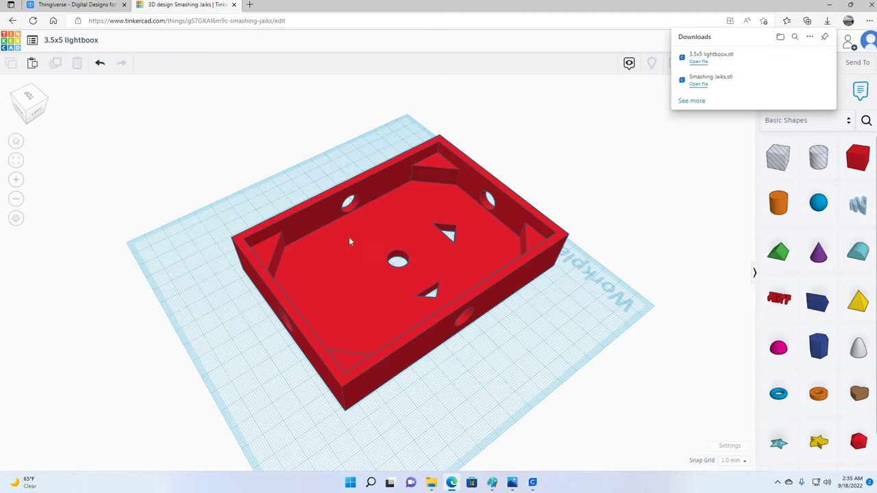
Select everything and delete the lightbox box, leaving the workplane empty
left_click(78, 89)
key("ctrl+a")
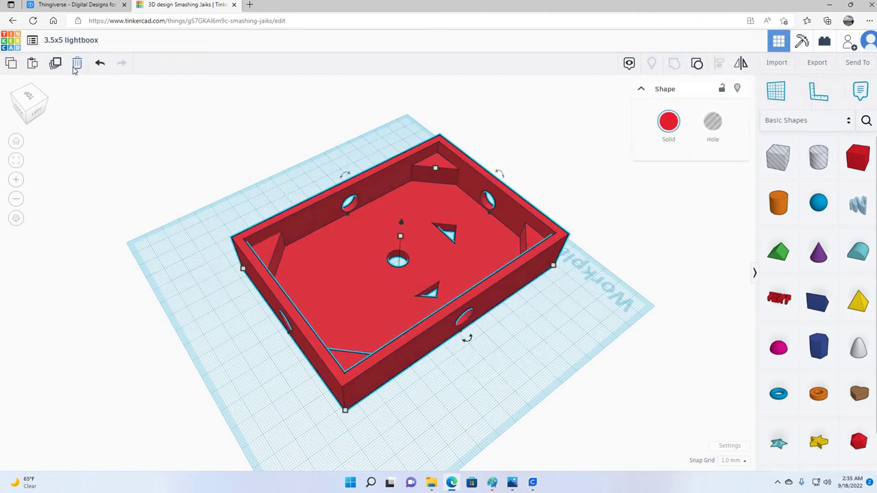
key("Delete")
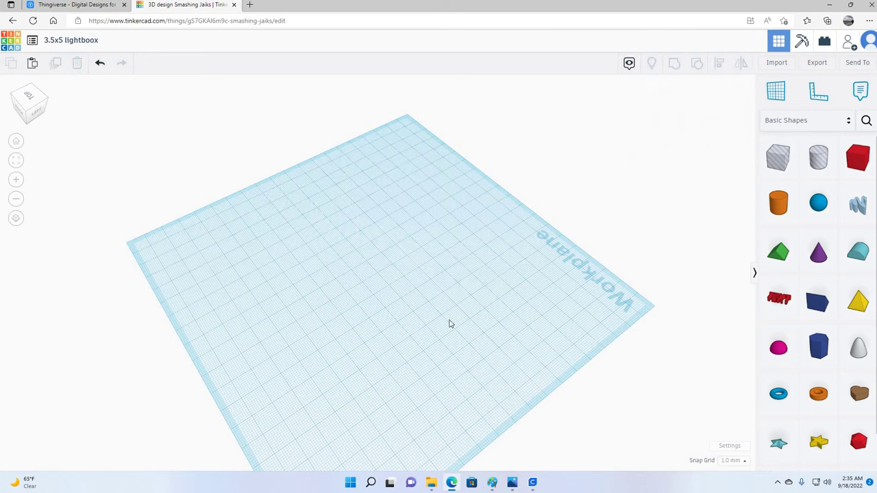
right_click_drag(439, 318, 599, 302)
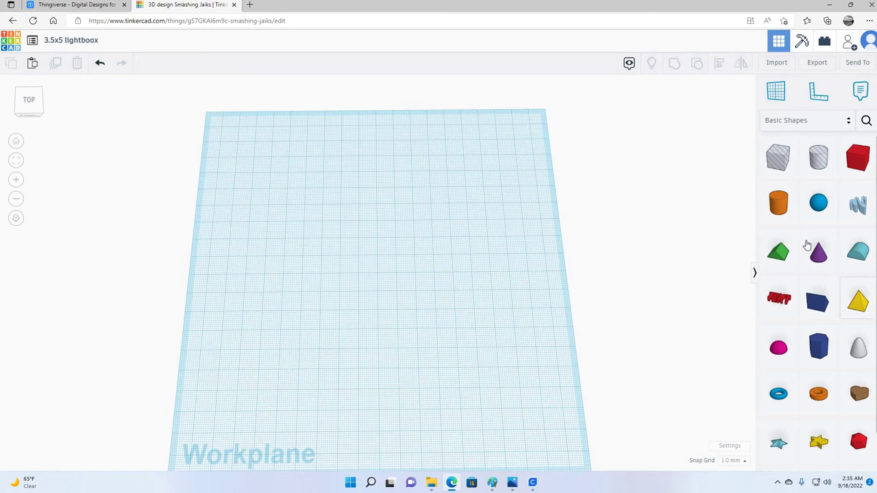
Add a 30.00 mm wide Jack O' Lantern head from the Fun & Games library to the workplane
left_click(849, 123)
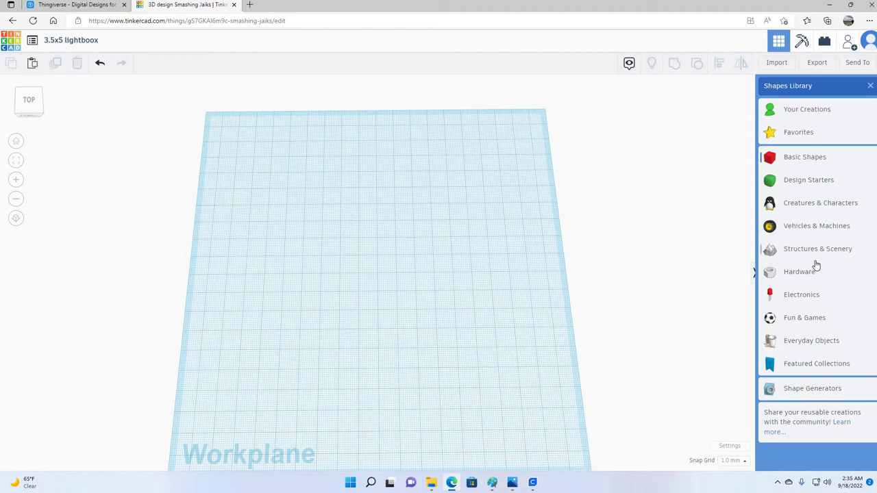
left_click(820, 319)
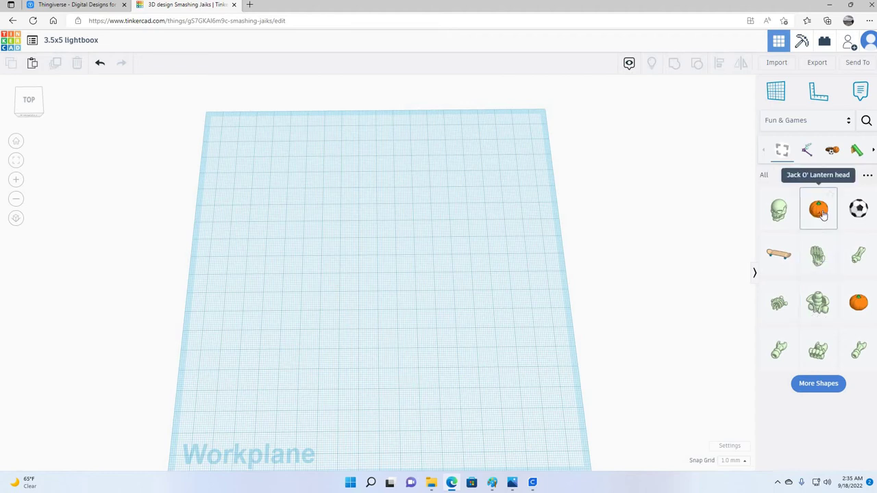
left_click_drag(822, 213, 405, 241)
right_click_drag(462, 276, 464, 295)
Resize the pumpkin to about 80 by 78 and 62.00 tall, then delete it
left_click_drag(506, 334, 515, 327)
right_click_drag(515, 327, 446, 224)
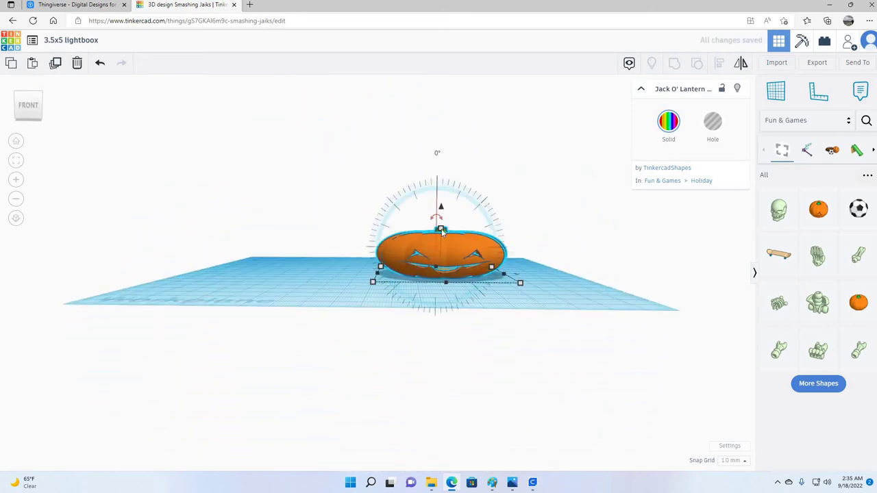
left_click_drag(441, 230, 450, 153)
right_click_drag(575, 305, 522, 259)
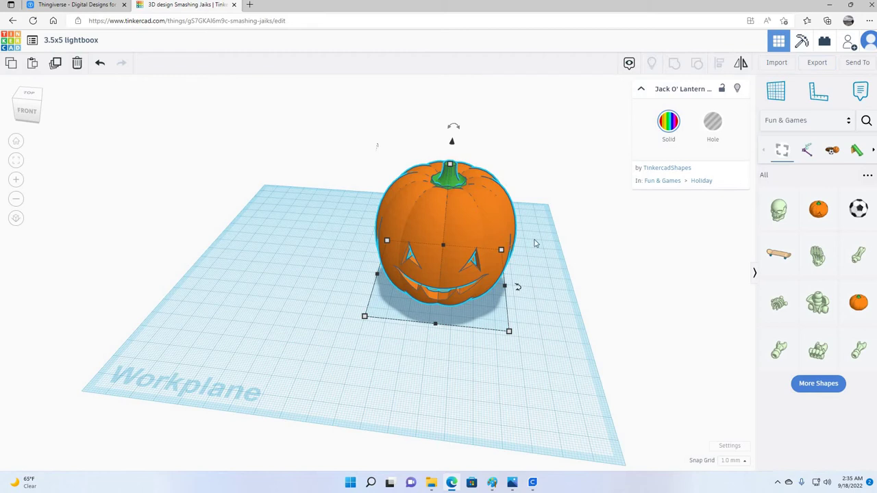
right_click_drag(535, 259, 554, 252)
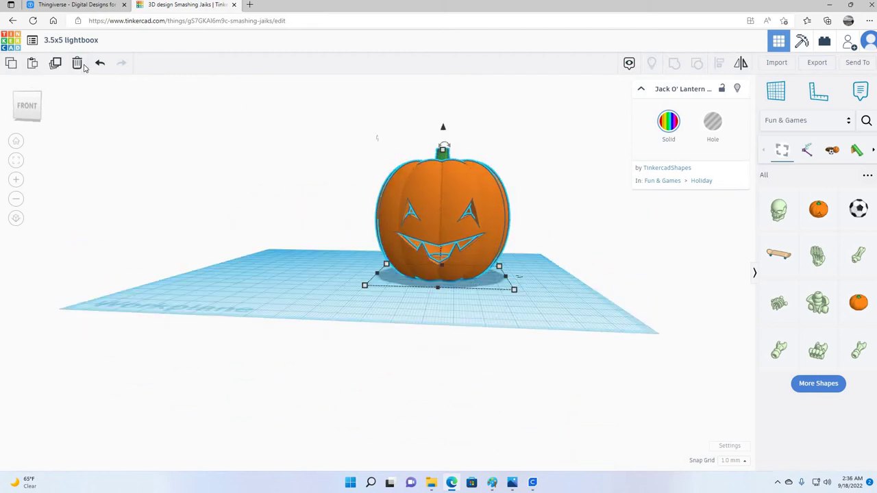
key("Delete")
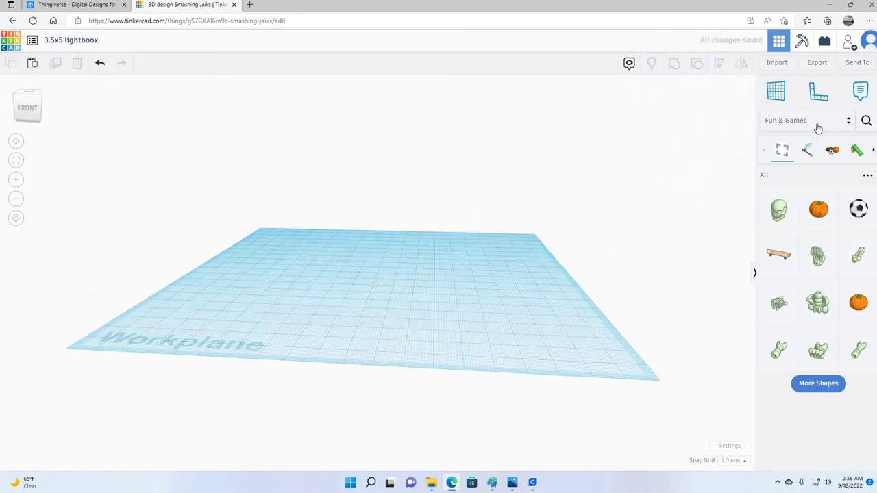
Drag the arms-up standing figure from Creatures & Characters onto the workplane
left_click(795, 120)
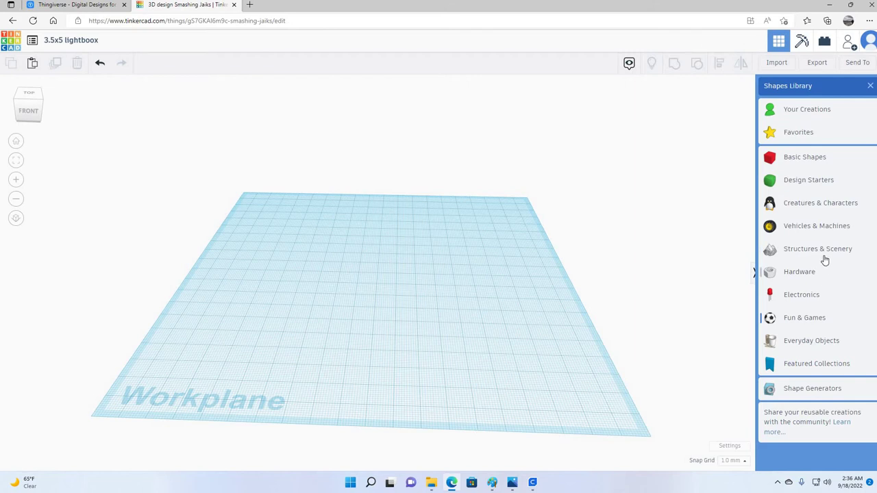
left_click(814, 206)
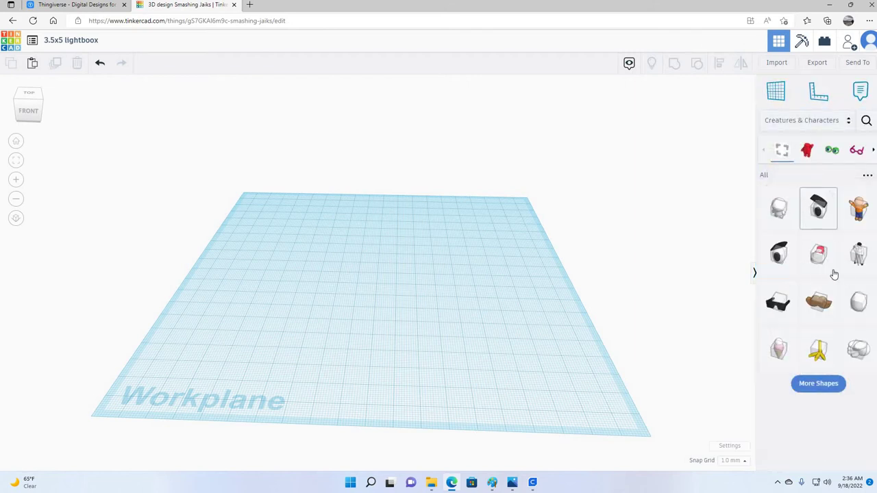
left_click_drag(853, 218, 397, 279)
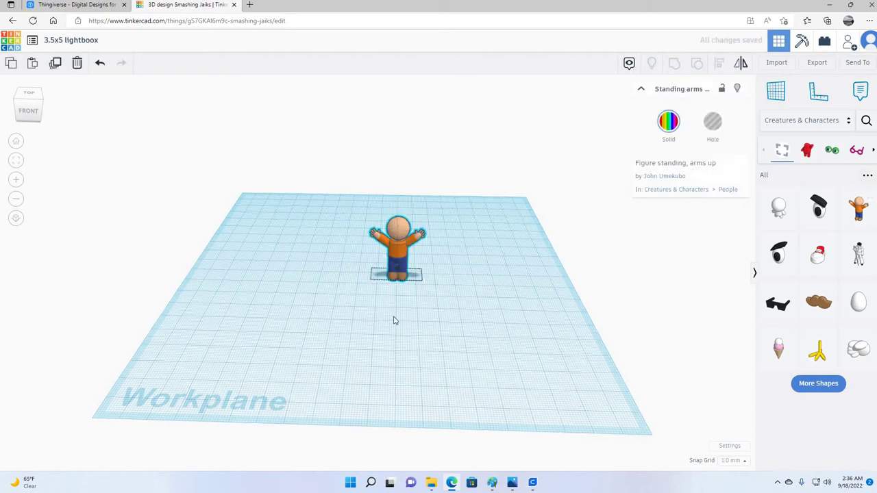
Scale the figure up and stretch it to 60.00 tall, then delete it
right_click_drag(385, 316, 408, 346)
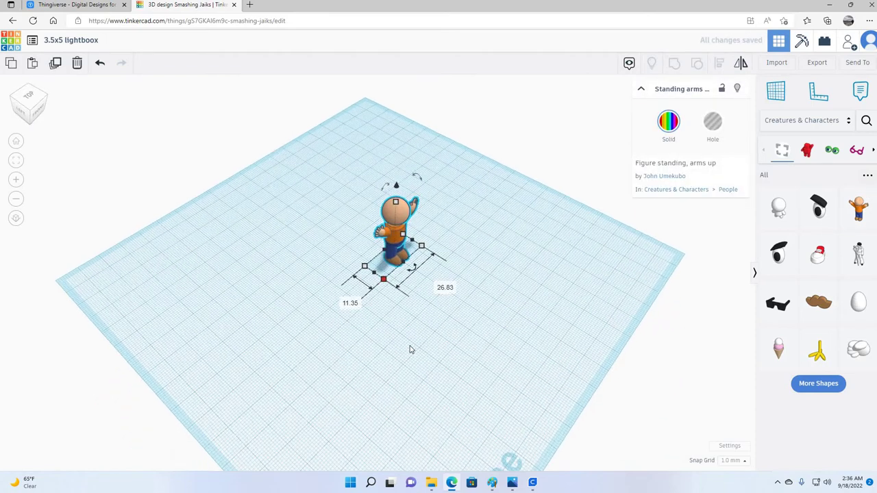
left_click_drag(384, 279, 409, 349)
scroll(394, 235, "up", 3)
right_click_drag(394, 236, 389, 199)
left_click_drag(395, 159, 402, 139)
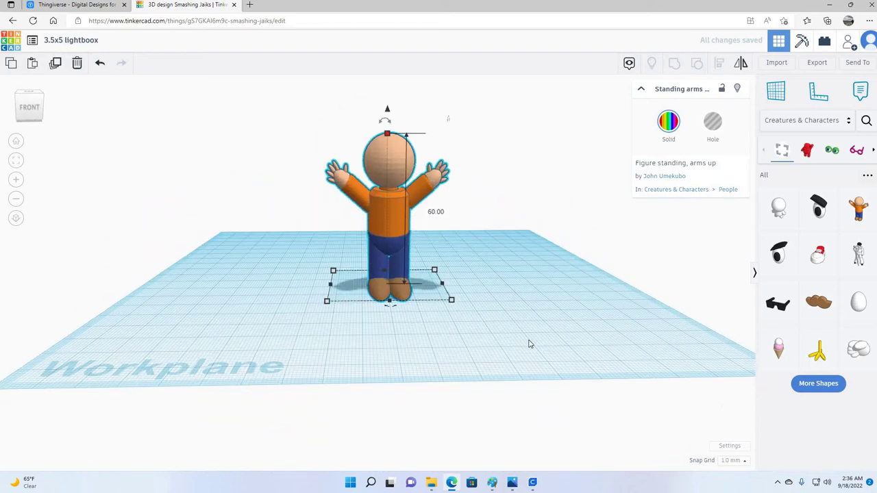
right_click_drag(530, 348, 487, 372)
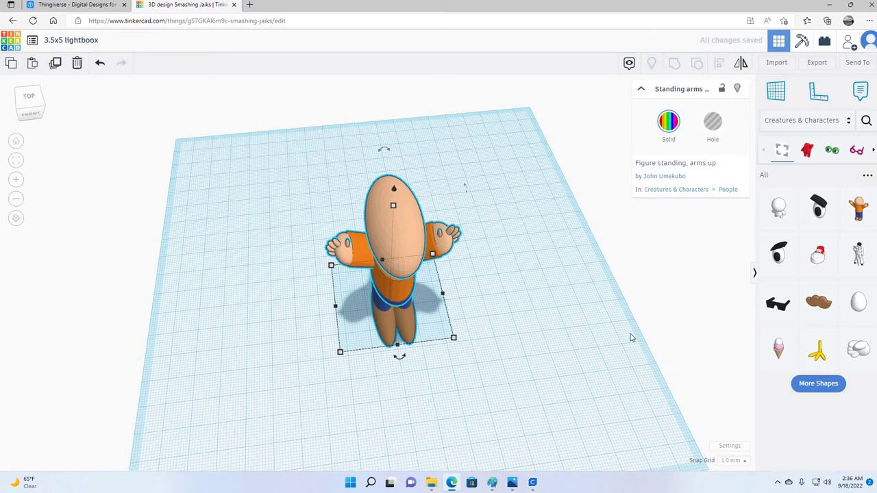
right_click_drag(578, 324, 262, 224)
key("Delete")
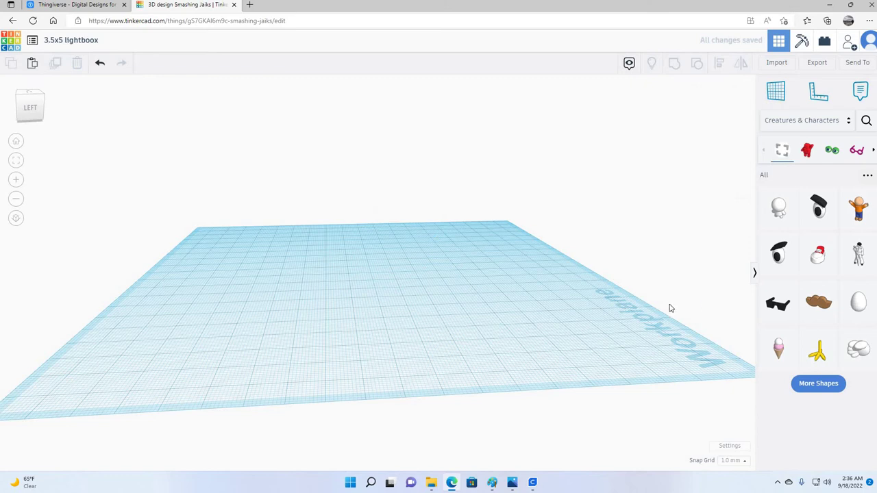
Place a Block head from the extra Creatures & Characters shapes and rotate it 90°
left_click(831, 386)
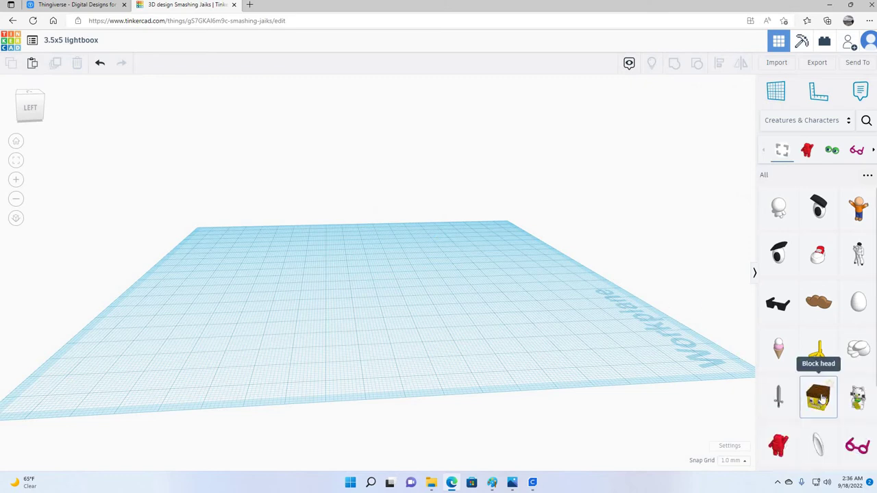
left_click_drag(823, 399, 472, 285)
right_click_drag(284, 288, 411, 294)
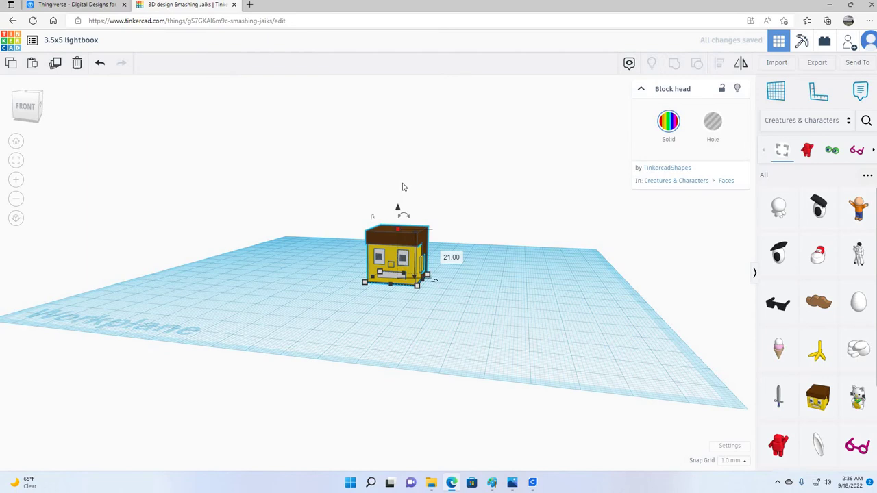
left_click_drag(403, 215, 401, 314)
right_click_drag(384, 313, 612, 265)
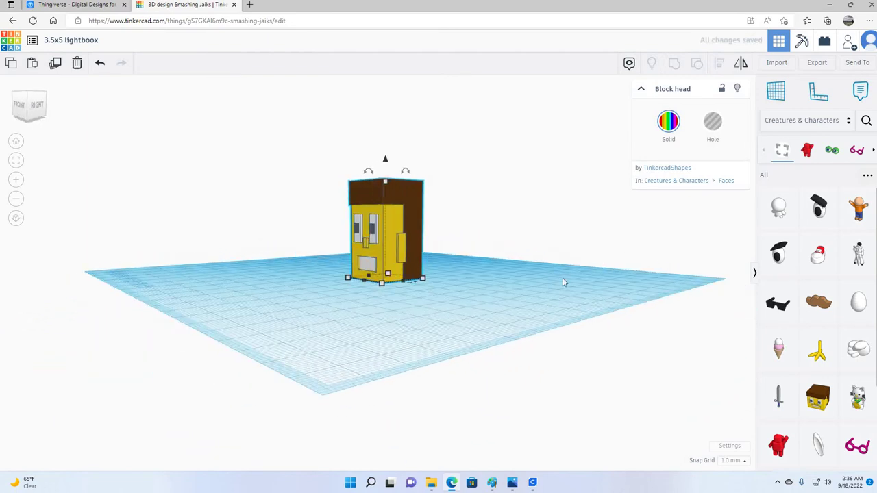
Switch the shape library back to Basic Shapes and delete the Block head
left_click(636, 309)
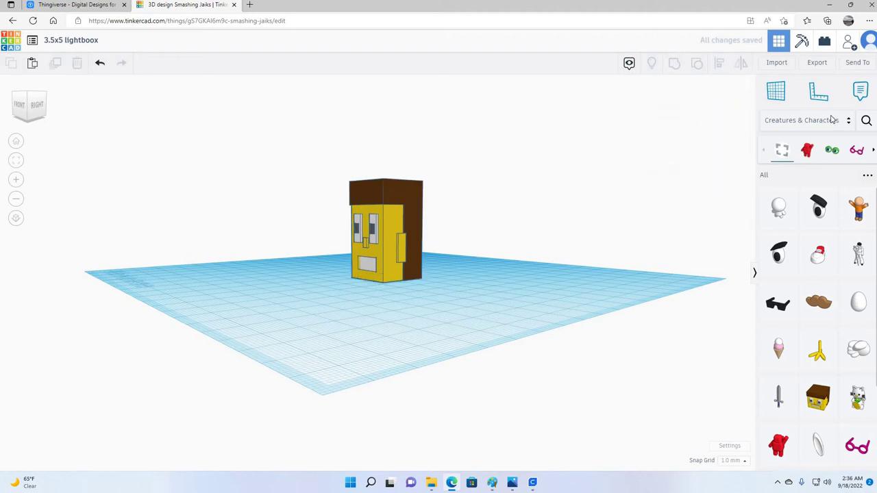
left_click(802, 121)
left_click(788, 157)
right_click_drag(425, 256, 418, 255)
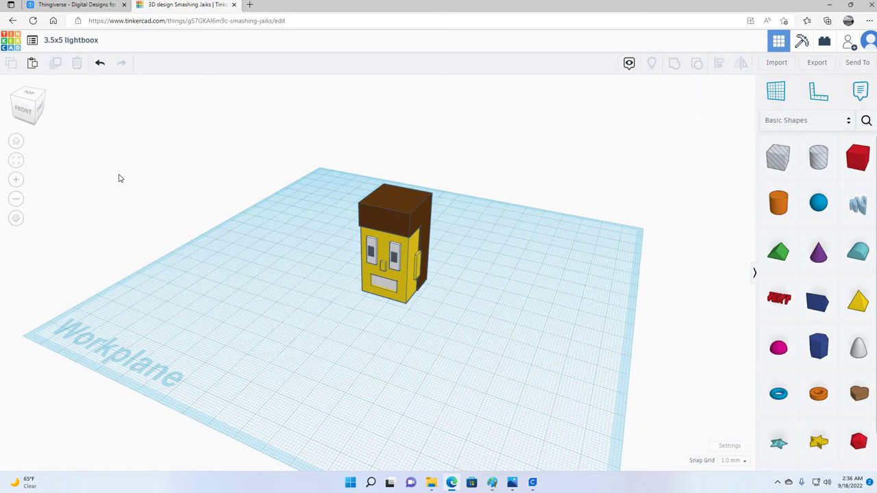
left_click(414, 259)
key("Delete")
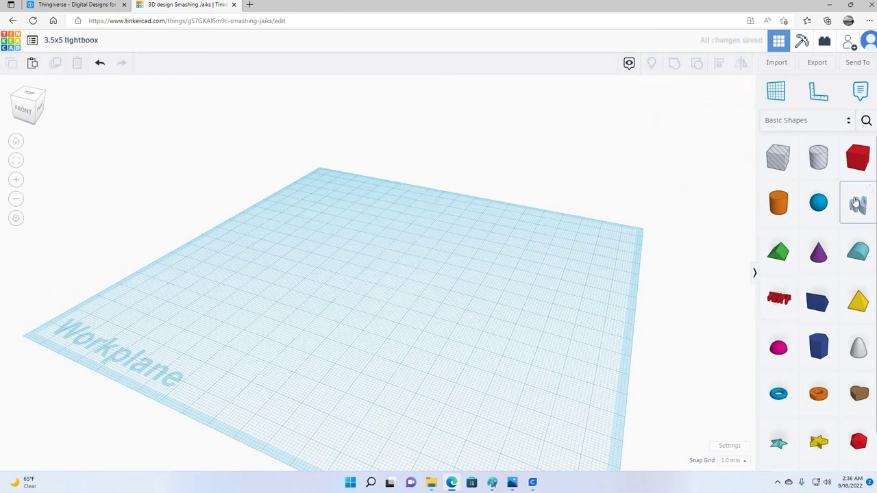
Place a Scribble shape and draw the person's name in freehand cursive, redoing the first stroke
left_click_drag(404, 328, 418, 288)
left_click(538, 334)
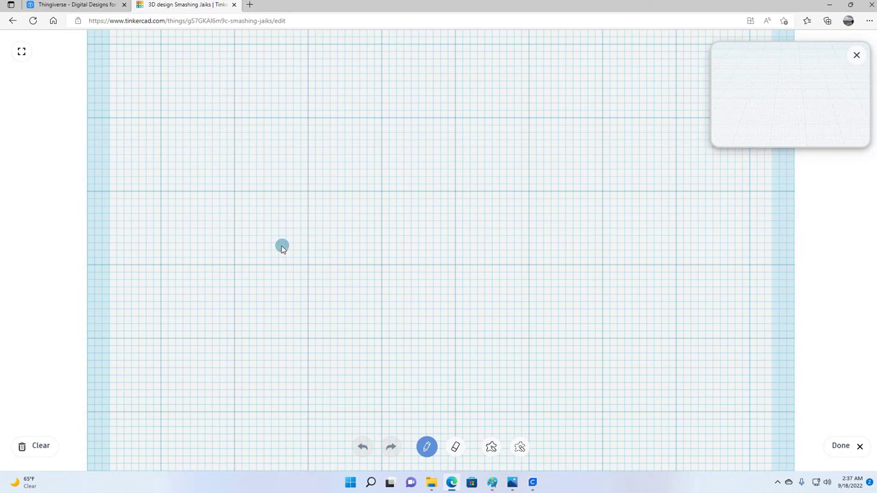
mouse_move(321, 243)
left_mouse_down()
mouse_move(361, 190)
mouse_move(364, 174)
mouse_move(355, 167)
mouse_move(329, 173)
mouse_move(309, 198)
mouse_move(318, 241)
mouse_move(361, 287)
left_mouse_up()
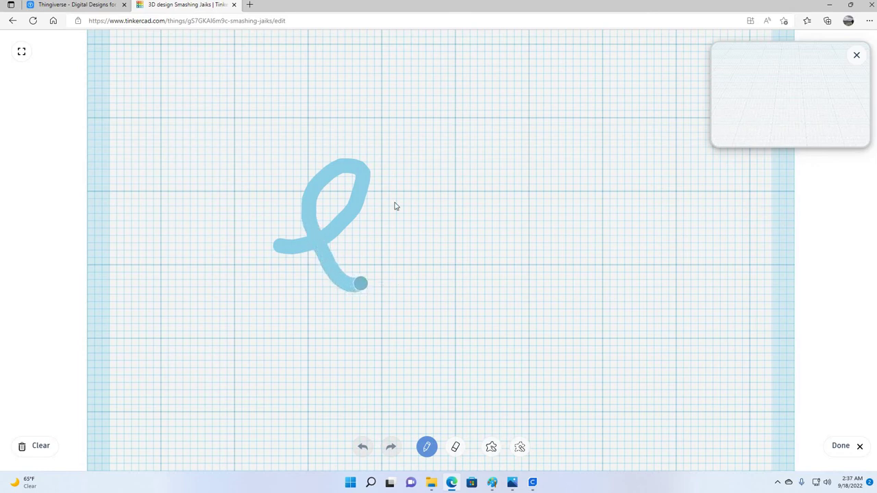
left_click(362, 446)
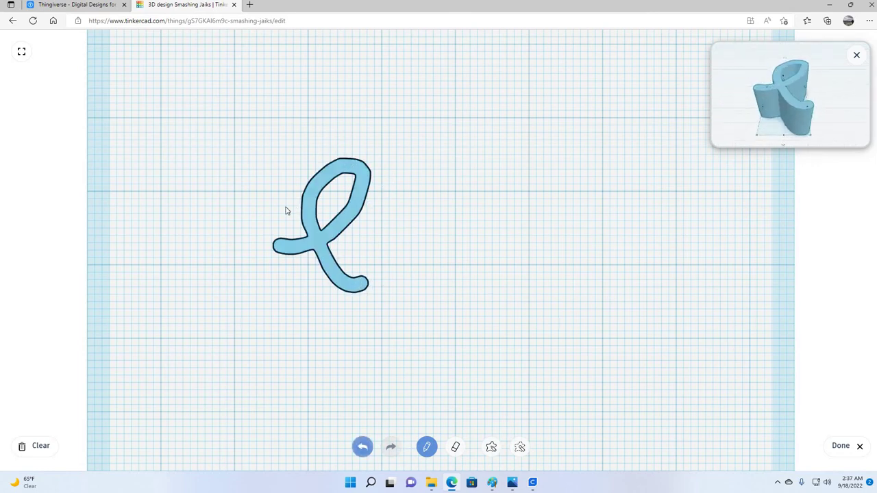
mouse_move(271, 245)
left_mouse_down()
mouse_move(345, 214)
mouse_move(373, 155)
mouse_move(360, 146)
mouse_move(340, 170)
mouse_move(344, 288)
mouse_move(314, 311)
mouse_move(287, 299)
mouse_move(305, 268)
mouse_move(341, 262)
left_mouse_up()
mouse_move(397, 277)
left_mouse_down()
mouse_move(402, 243)
mouse_move(429, 251)
mouse_move(411, 322)
mouse_move(399, 299)
mouse_move(426, 291)
left_mouse_up()
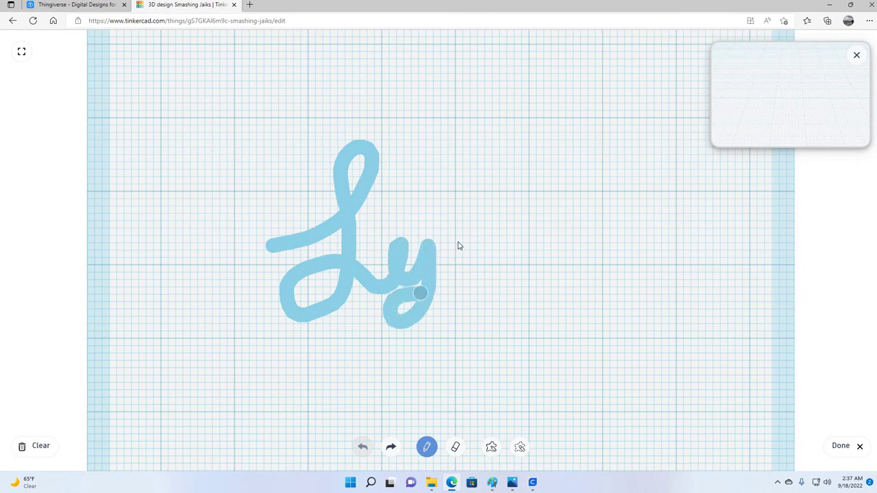
mouse_move(461, 254)
left_mouse_down()
mouse_move(476, 241)
mouse_move(478, 273)
mouse_move(487, 278)
mouse_move(525, 259)
mouse_move(488, 278)
mouse_move(524, 260)
mouse_move(502, 268)
mouse_move(500, 278)
mouse_move(515, 283)
mouse_move(531, 255)
mouse_move(529, 214)
mouse_move(532, 275)
mouse_move(540, 279)
mouse_move(564, 229)
mouse_move(573, 276)
mouse_move(549, 279)
mouse_move(601, 274)
mouse_move(613, 258)
mouse_move(608, 246)
mouse_move(596, 260)
mouse_move(598, 283)
mouse_move(624, 284)
mouse_move(638, 244)
mouse_move(650, 279)
mouse_move(665, 268)
mouse_move(670, 234)
mouse_move(673, 286)
mouse_move(656, 318)
mouse_move(630, 315)
mouse_move(634, 297)
mouse_move(664, 294)
mouse_move(697, 271)
mouse_move(704, 242)
mouse_move(631, 298)
mouse_move(667, 293)
mouse_move(694, 275)
mouse_move(710, 230)
left_mouse_up()
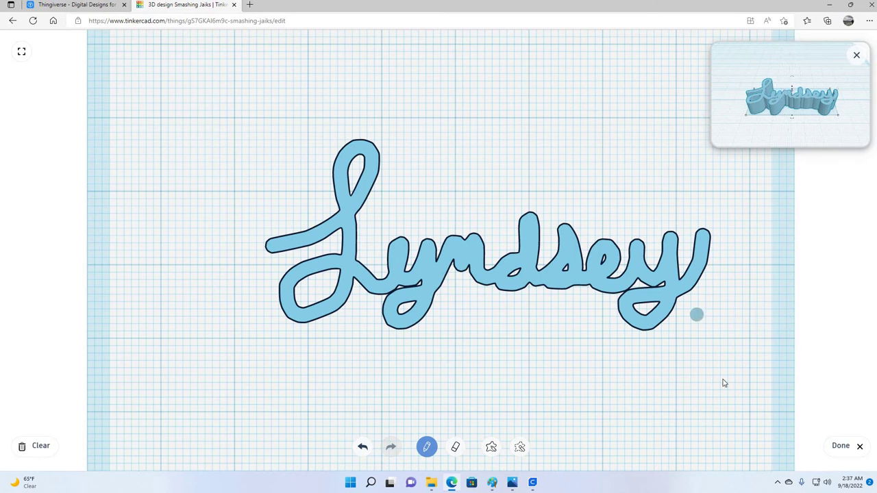
Finish the cursive name scribble and lower the lettering to 3 mm tall
left_click(832, 442)
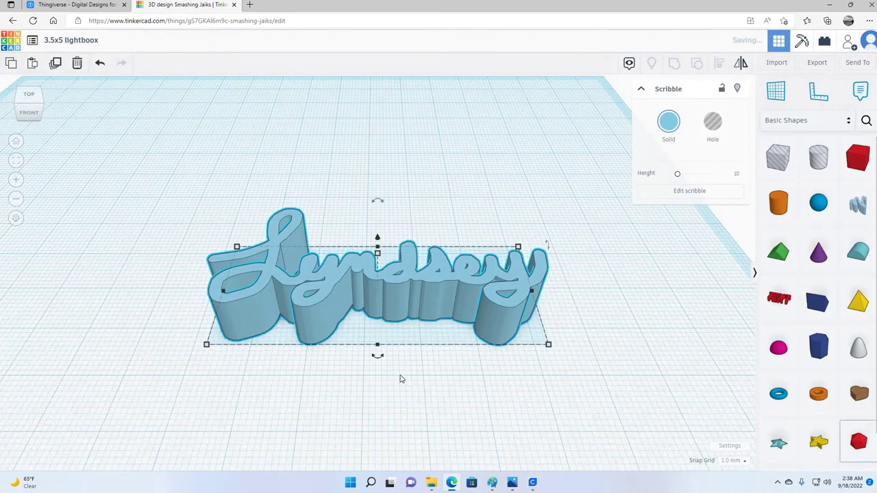
mouse_move(462, 441)
right_mouse_down()
mouse_move(476, 433)
mouse_move(383, 425)
mouse_move(272, 366)
mouse_move(280, 381)
mouse_move(343, 419)
mouse_move(452, 425)
right_mouse_up()
mouse_move(407, 395)
right_mouse_down()
mouse_move(443, 407)
mouse_move(343, 385)
right_mouse_up()
mouse_move(451, 427)
right_mouse_down()
mouse_move(432, 390)
mouse_move(386, 395)
right_mouse_up()
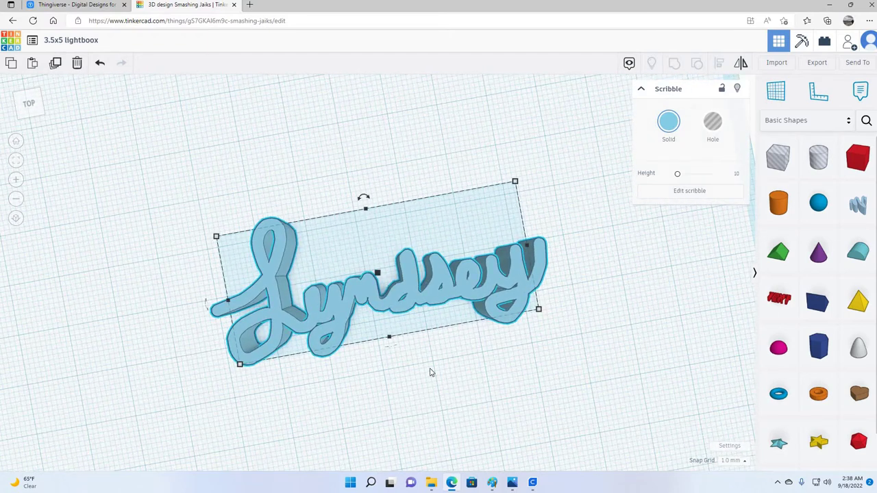
mouse_move(494, 322)
right_mouse_down()
mouse_move(376, 259)
mouse_move(378, 248)
right_mouse_up()
left_click_drag(378, 249, 376, 283)
mouse_move(409, 390)
right_mouse_down()
mouse_move(484, 403)
mouse_move(447, 386)
mouse_move(524, 405)
right_mouse_up()
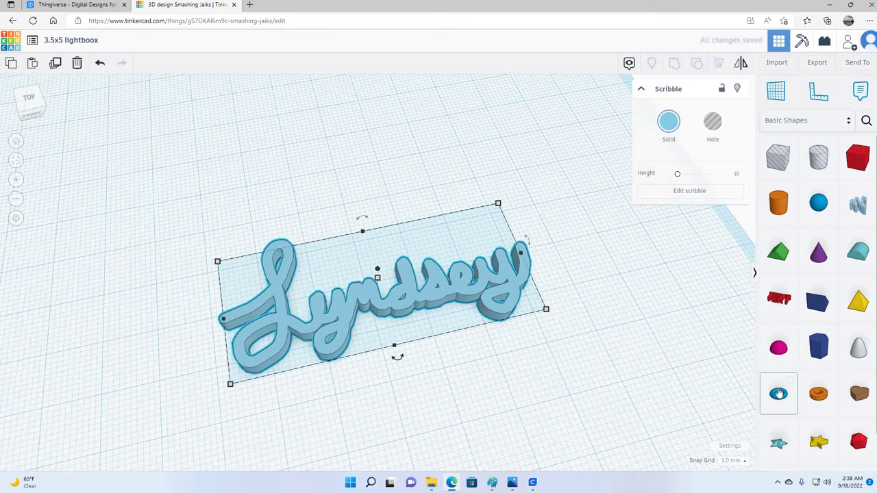
Add a torus and resize it to 8 mm across and 3 mm tall
left_click(585, 381)
left_click(594, 373)
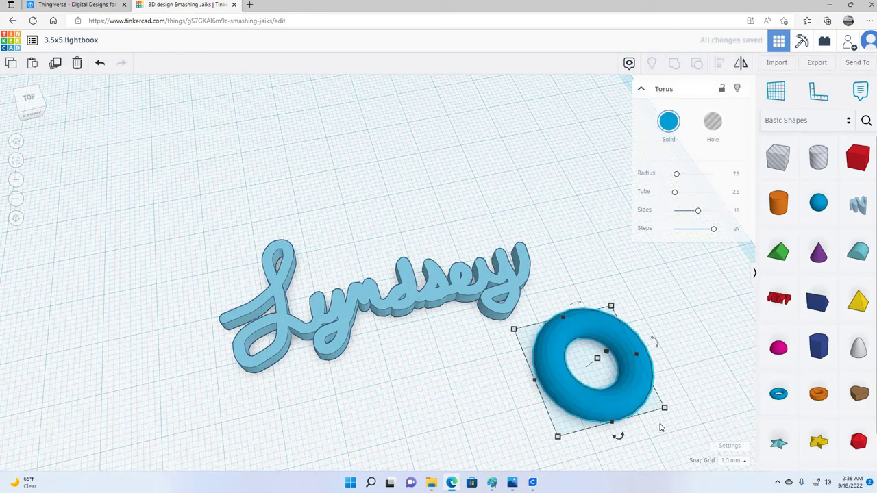
left_click_drag(653, 406, 566, 360)
right_click_drag(607, 393, 527, 367)
left_click_drag(527, 355, 525, 370)
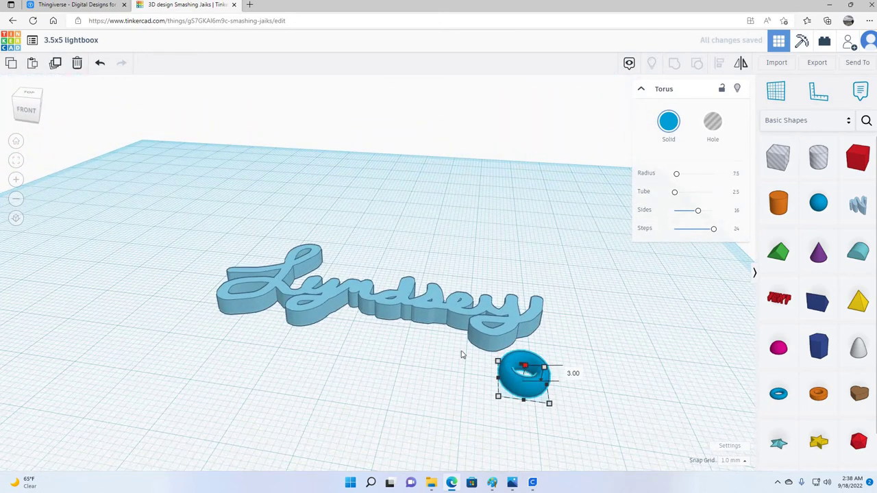
Check the lettering's 3 mm height against the torus
left_click(377, 291)
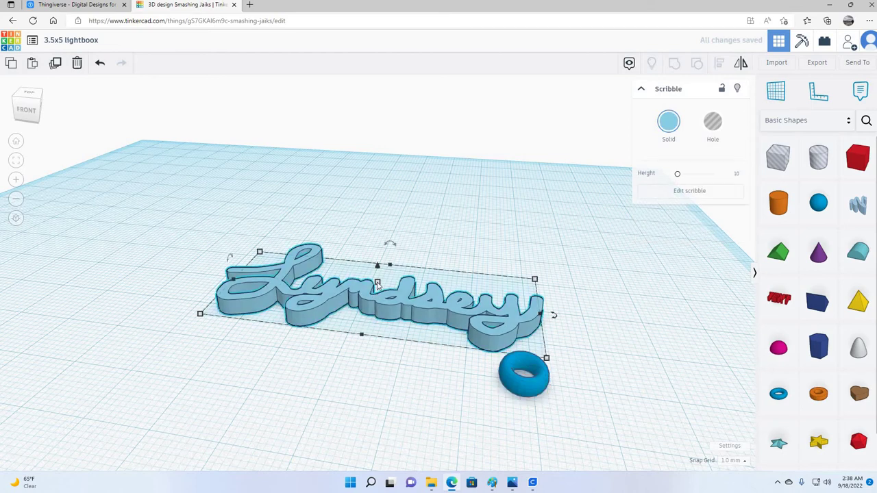
mouse_move(378, 283)
left_mouse_down()
mouse_move(392, 294)
mouse_move(392, 327)
left_mouse_up()
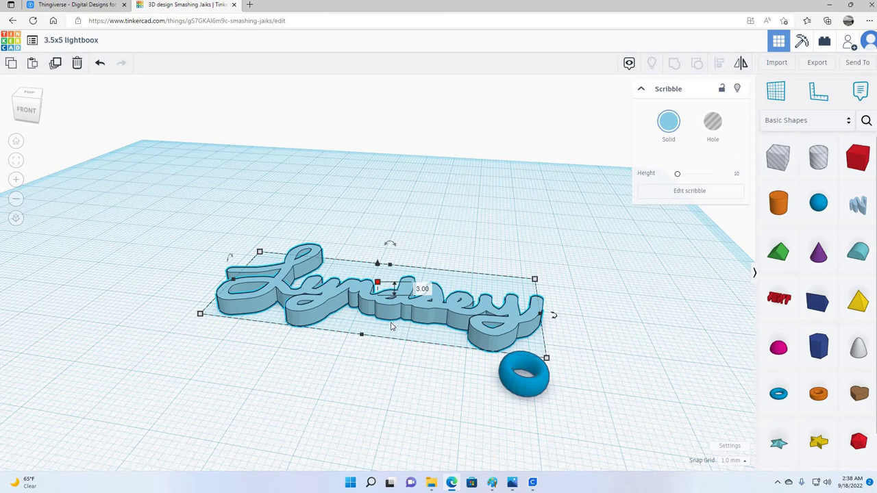
left_click(526, 370)
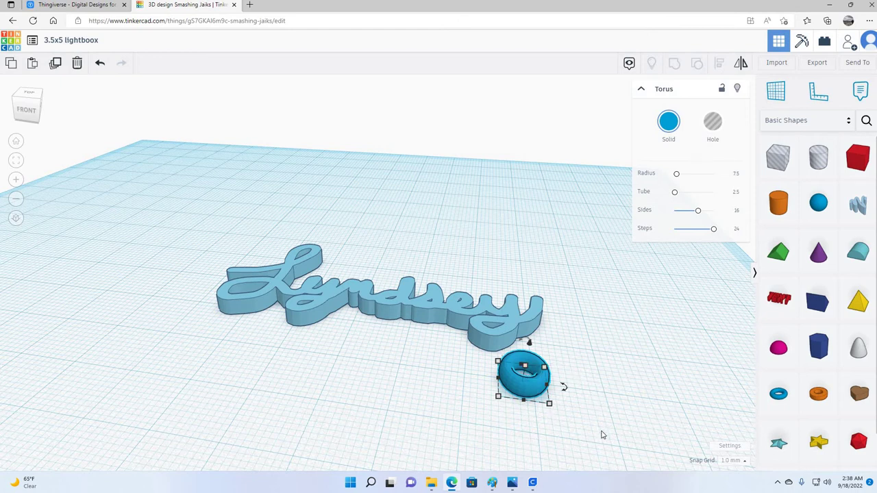
key("Escape")
Move the torus onto the top edge of the lettering and select both shapes
left_click(521, 374)
right_click_drag(462, 399, 403, 274)
left_click_drag(540, 363, 402, 270)
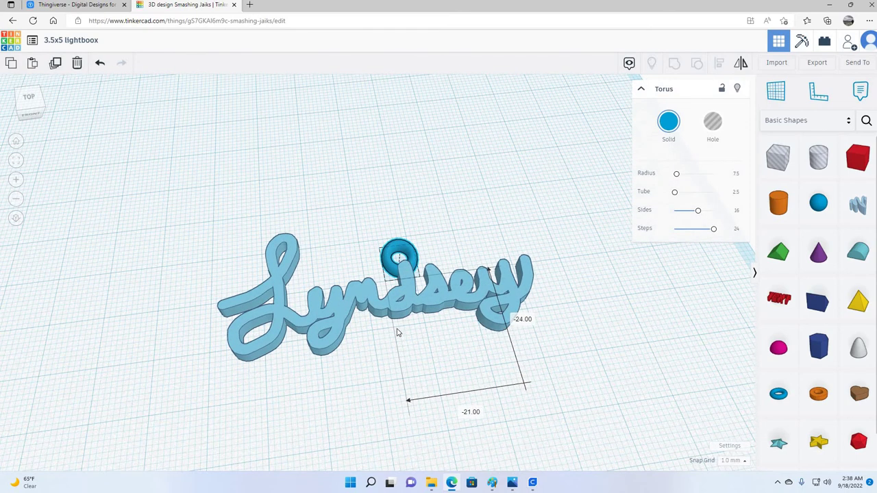
right_click_drag(402, 391, 364, 363)
right_click_drag(250, 384, 360, 341)
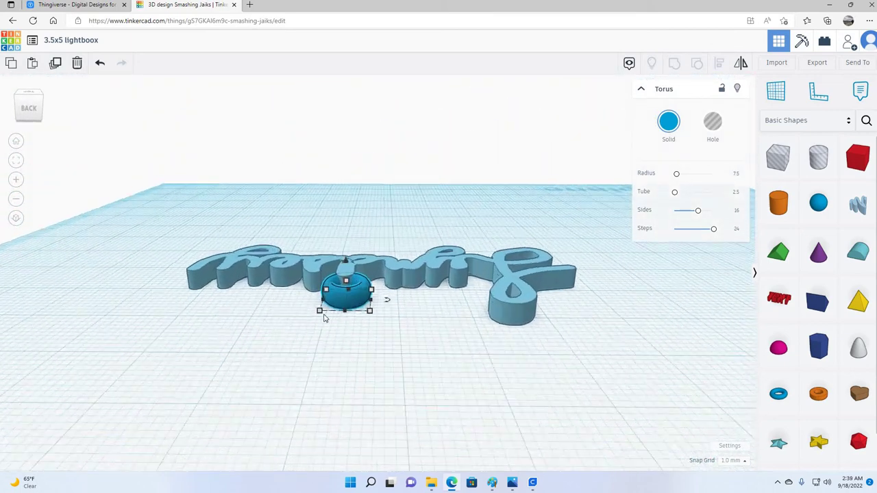
right_click_drag(353, 377, 347, 258)
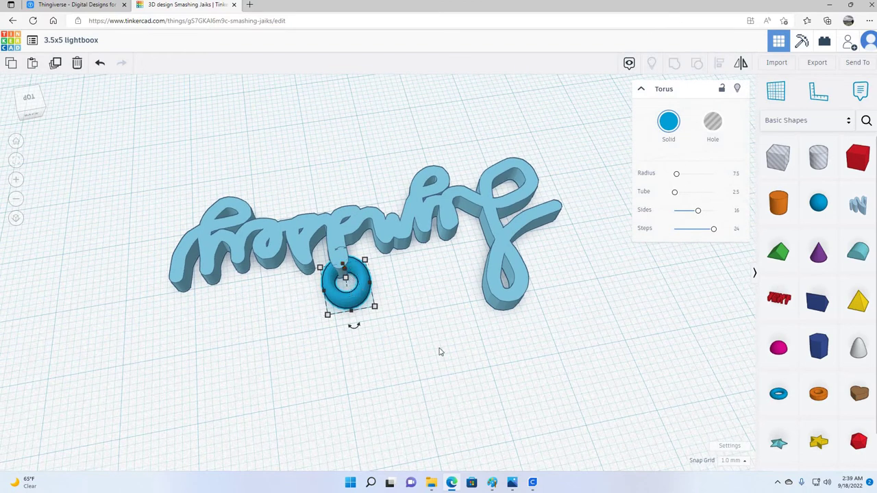
right_click_drag(314, 386, 470, 336)
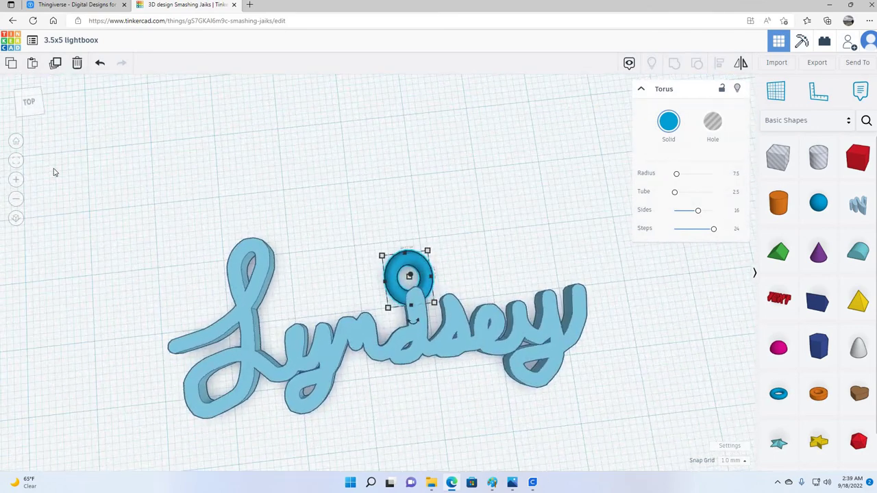
left_click_drag(121, 173, 589, 425)
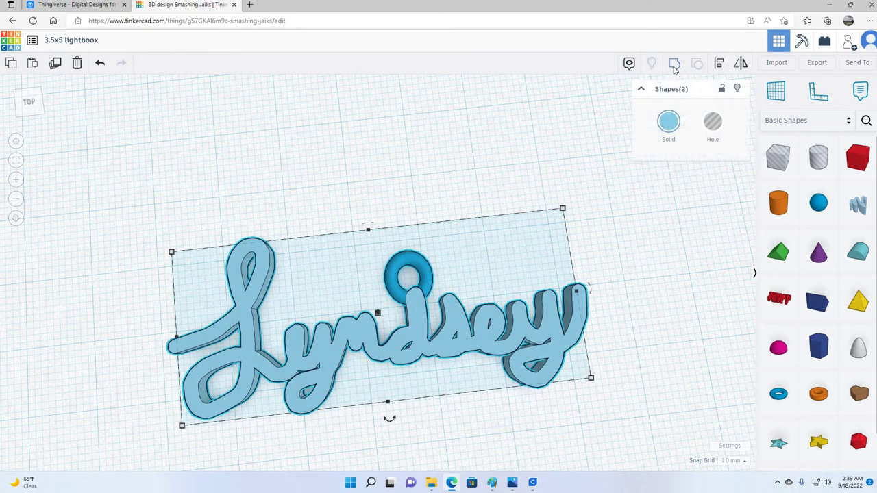
Group the lettering and torus loop into one keychain shape with Ctrl+G
key("ctrl+g")
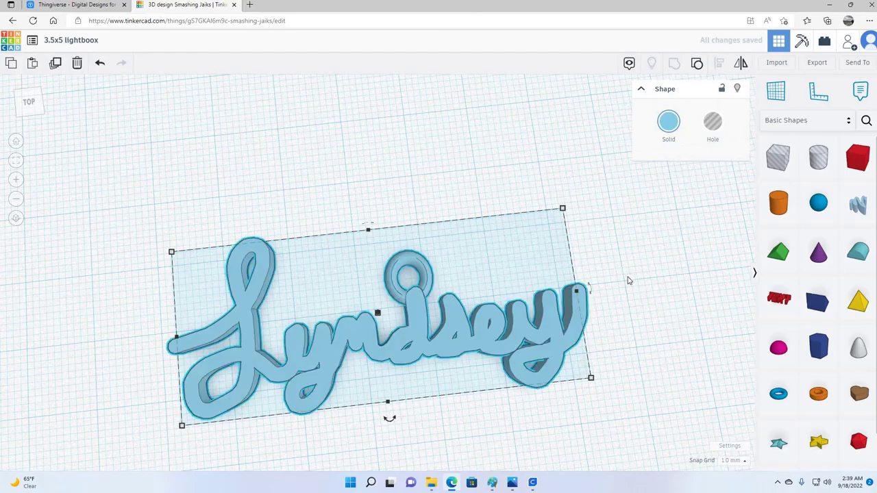
right_click_drag(611, 272, 444, 408)
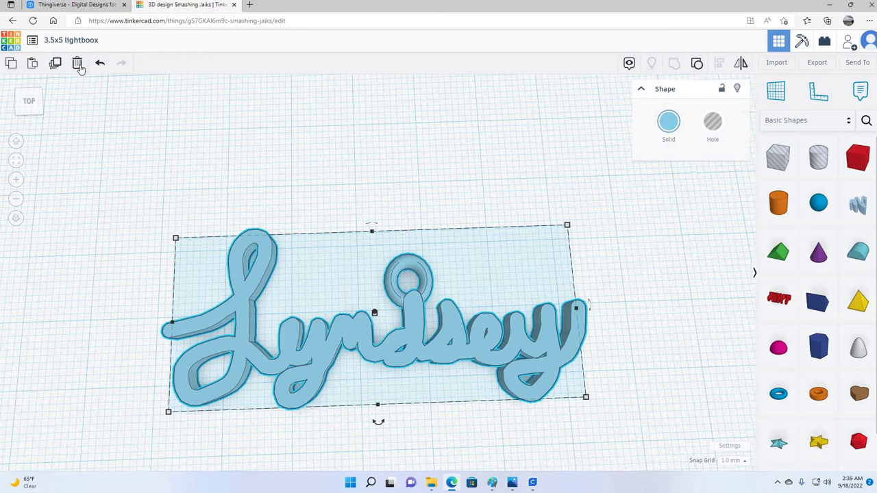
Delete the grouped keychain and place a hexagonal polygon on the workplane
key("Delete")
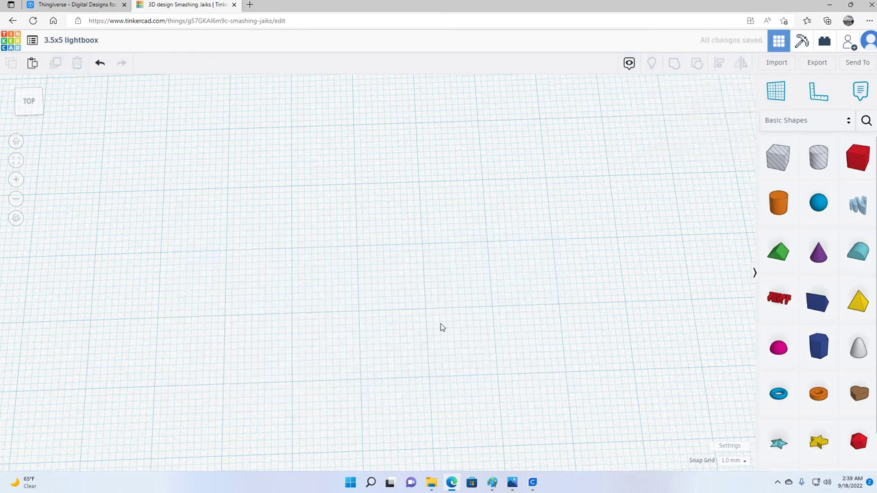
scroll(441, 327, "down", 5)
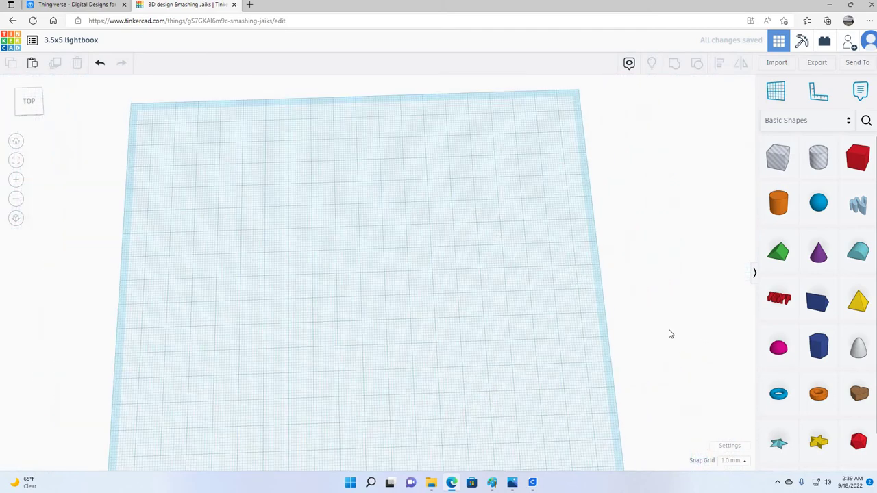
left_click(822, 355)
left_click(368, 327)
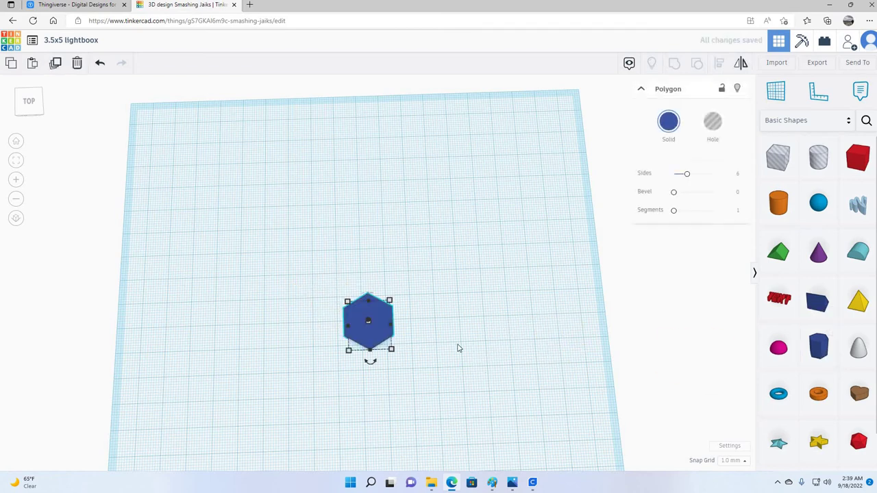
Resize the hexagon to 45 x 38.66 mm and 6 mm tall
right_click_drag(349, 320, 329, 284)
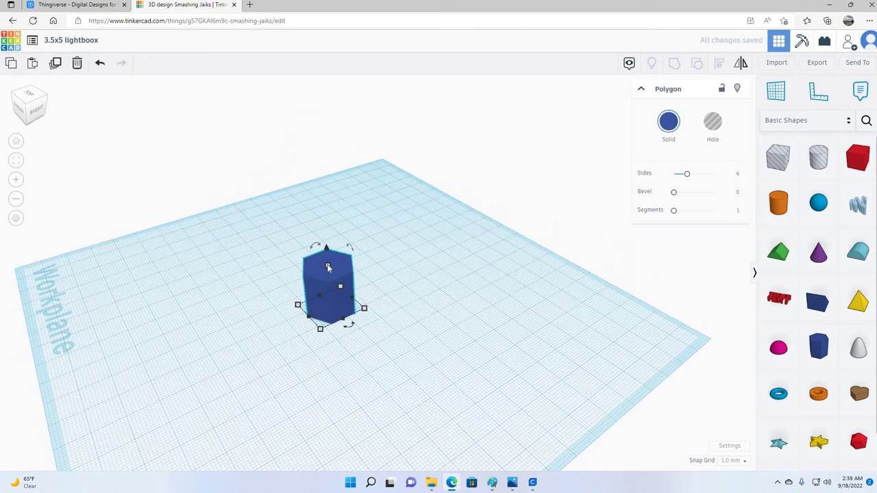
left_click_drag(328, 283, 330, 297)
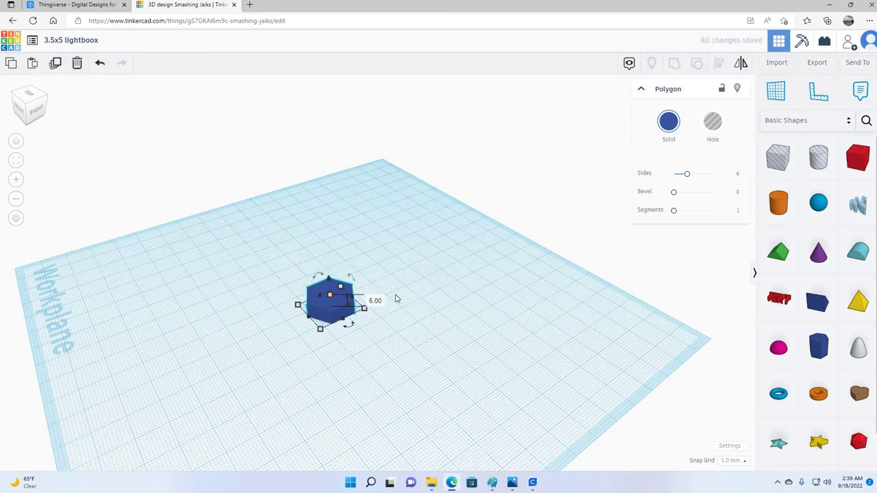
right_click_drag(406, 304, 428, 342)
left_click_drag(428, 343, 470, 407)
right_click_drag(547, 339, 655, 317)
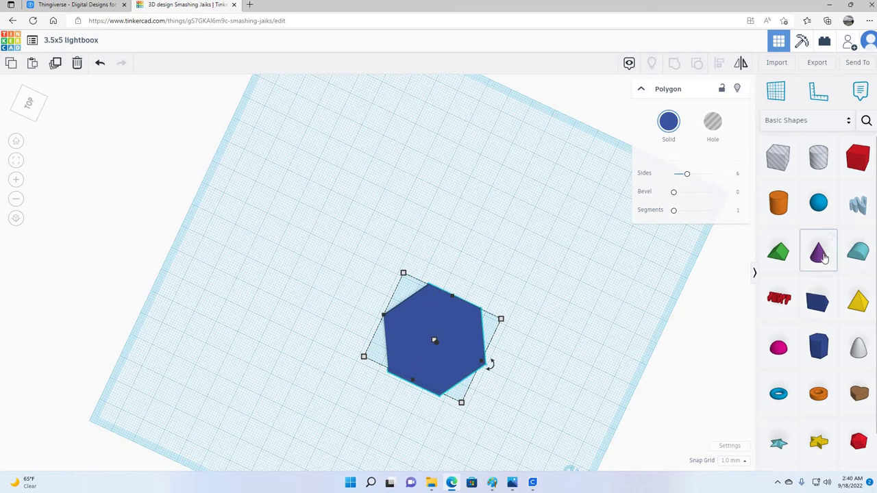
Add a cone, raise it 4 mm, and move it onto the hexagon
left_click_drag(719, 265, 554, 268)
right_click_drag(553, 268, 472, 280)
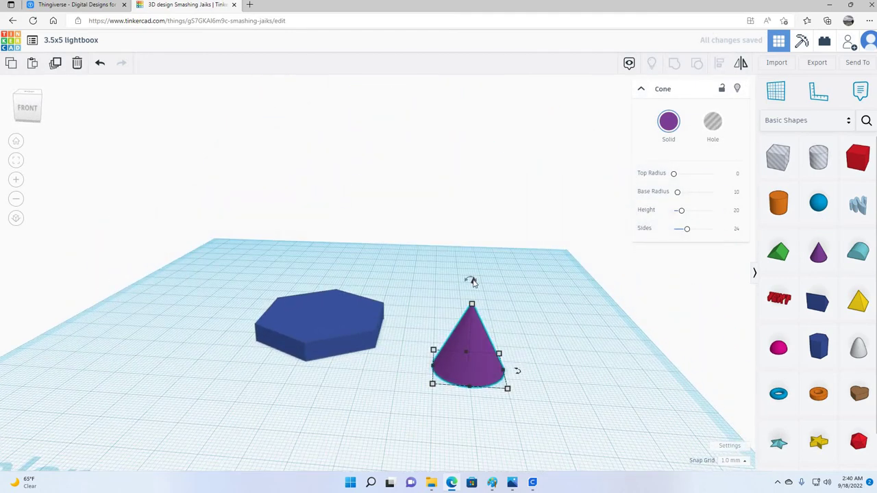
left_click_drag(472, 281, 470, 272)
key("ctrl+Up")
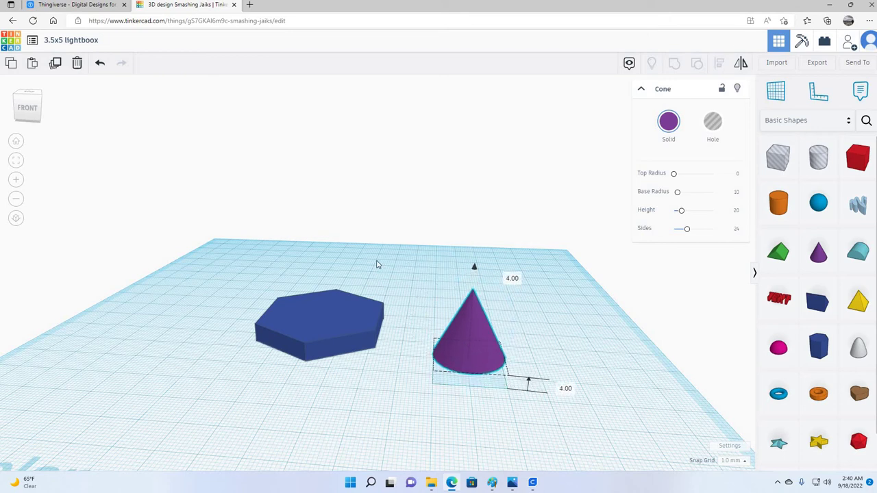
left_click_drag(477, 327, 338, 304)
Select the hexagon and cone together and group them
right_click_drag(471, 344, 305, 314)
left_click_drag(284, 291, 466, 439)
key("ctrl+g")
right_click_drag(431, 305, 566, 372)
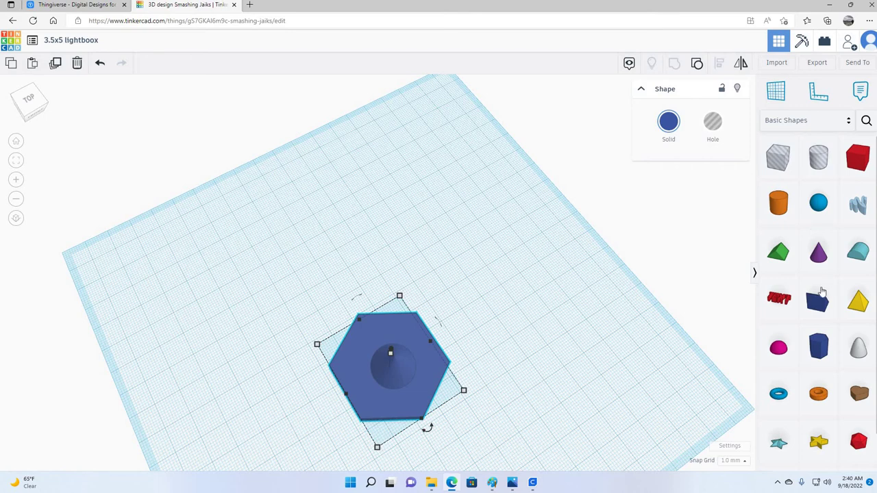
Add a Round Roof, stand it upright at -90°, and size it to 20 by 10
left_click(861, 255)
left_click(523, 302)
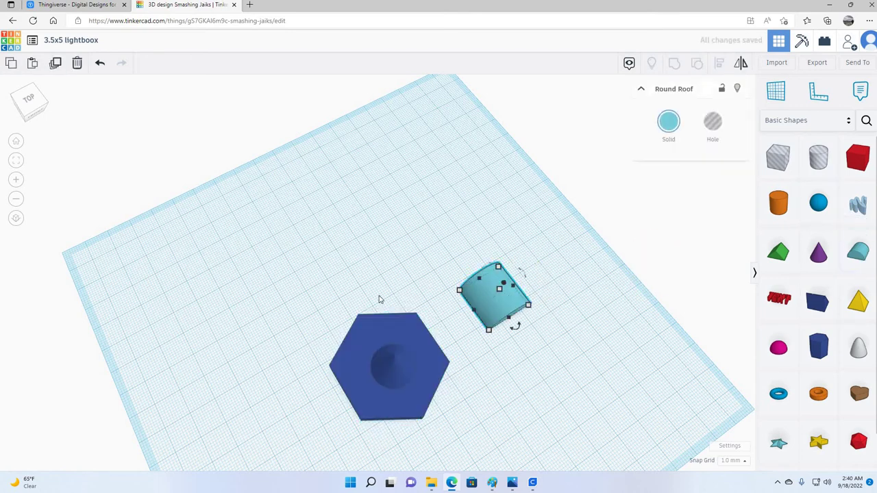
right_click_drag(360, 300, 307, 314)
left_click_drag(306, 314, 296, 302)
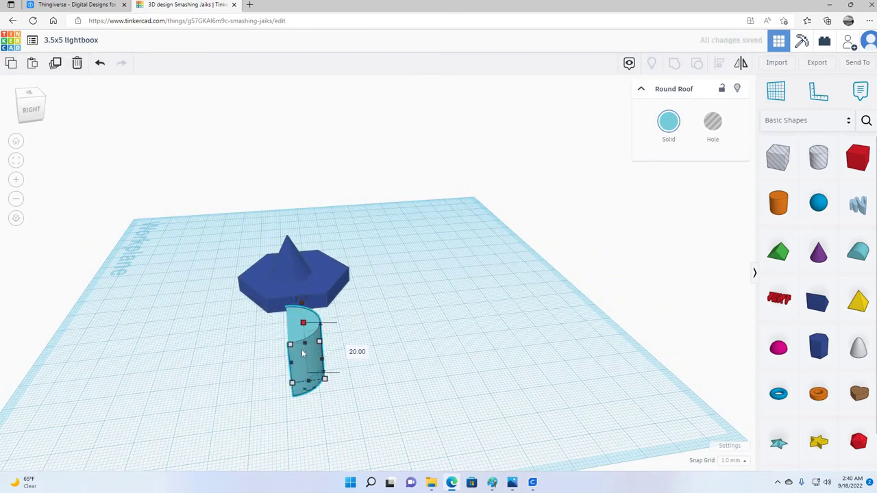
left_click_drag(304, 372, 305, 371)
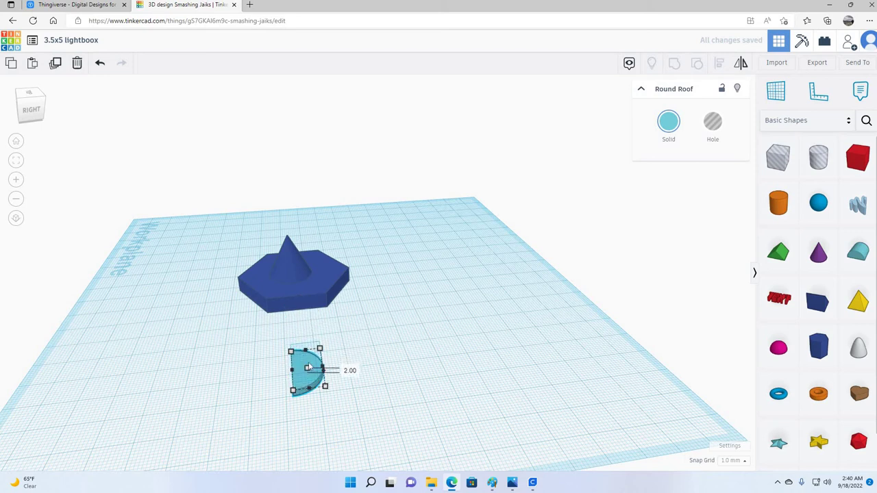
right_click_drag(349, 334, 299, 308)
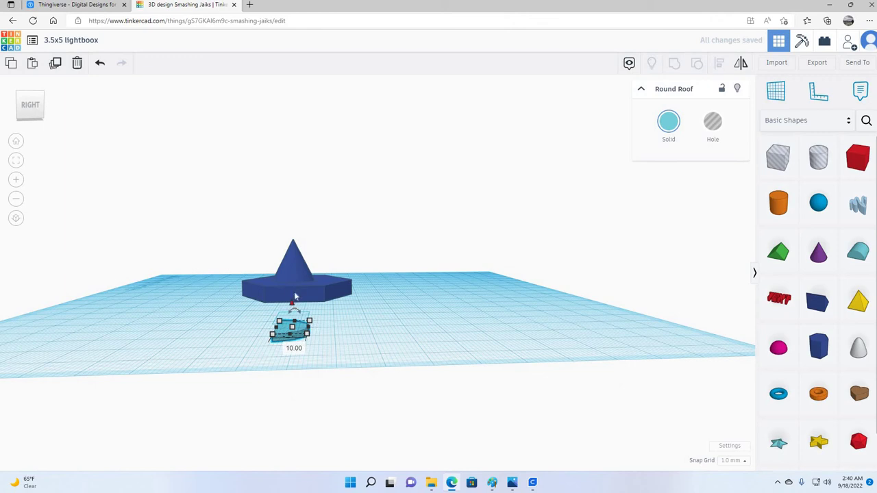
left_click_drag(295, 289, 296, 282)
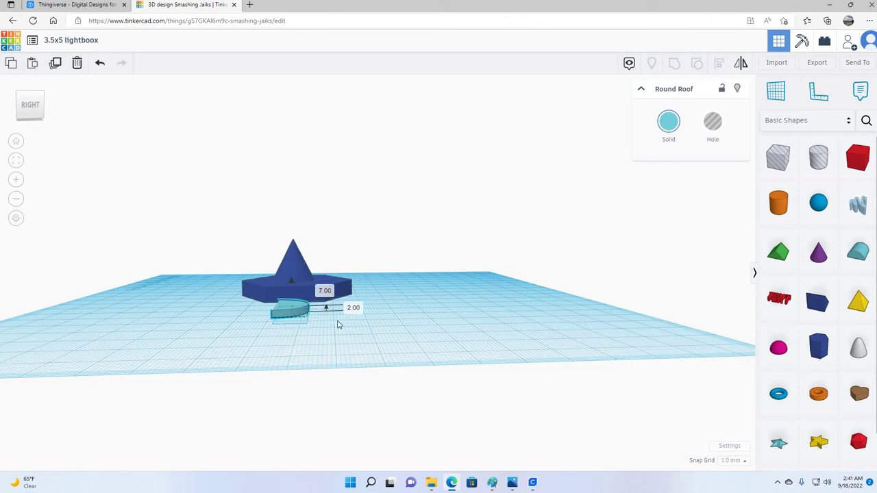
right_click_drag(384, 374, 360, 404)
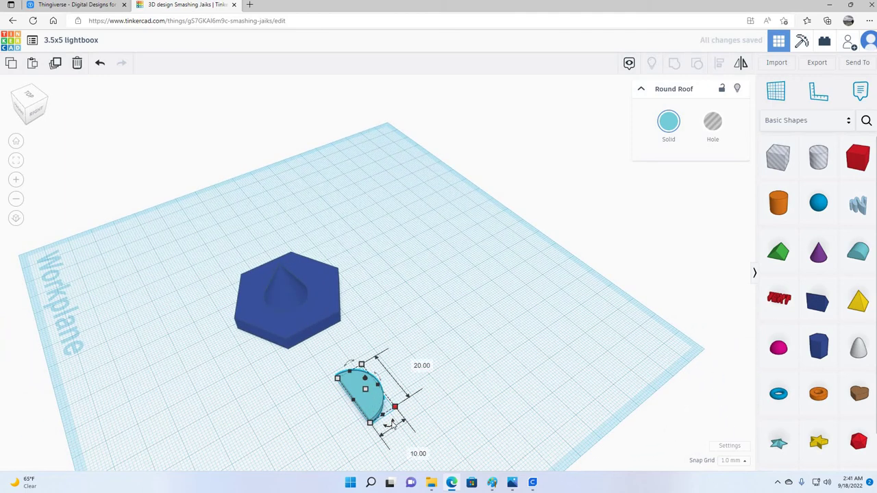
left_click_drag(391, 423, 376, 282)
Rotate and move the rounded tab flush against the hexagon's edge, nudging it 1 mm
right_click_drag(419, 368, 329, 279)
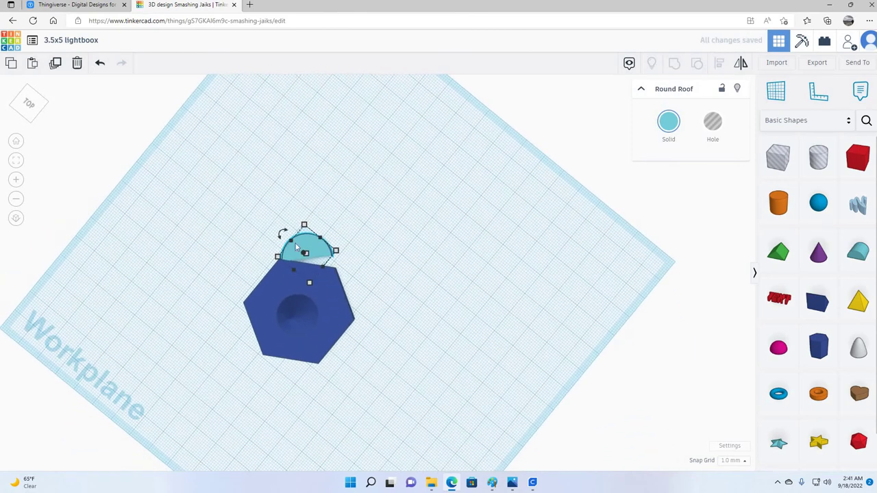
left_click_drag(286, 232, 281, 259)
right_click_drag(507, 304, 429, 362)
mouse_move(429, 361)
left_mouse_down()
mouse_move(446, 356)
mouse_move(429, 356)
mouse_move(430, 345)
left_mouse_up()
key("Left")
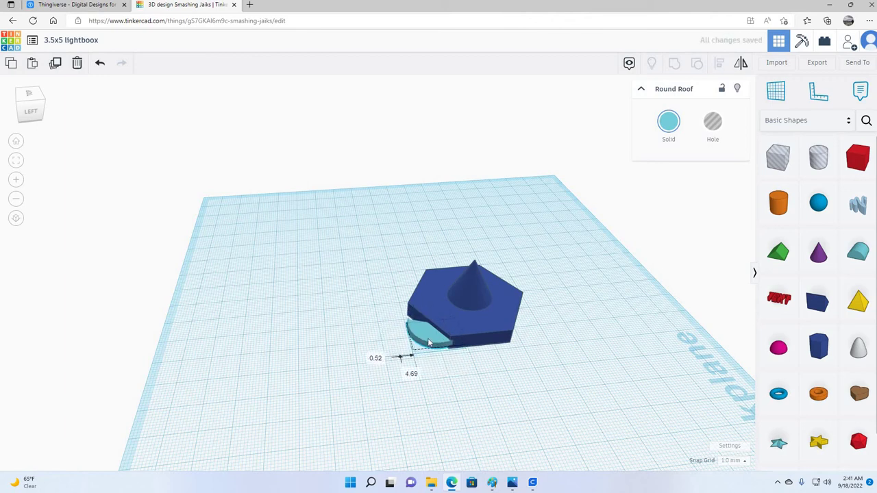
Select the hexagon and tab together and group them
right_click_drag(329, 409, 282, 332)
left_click_drag(421, 420, 240, 245)
key("ctrl+g")
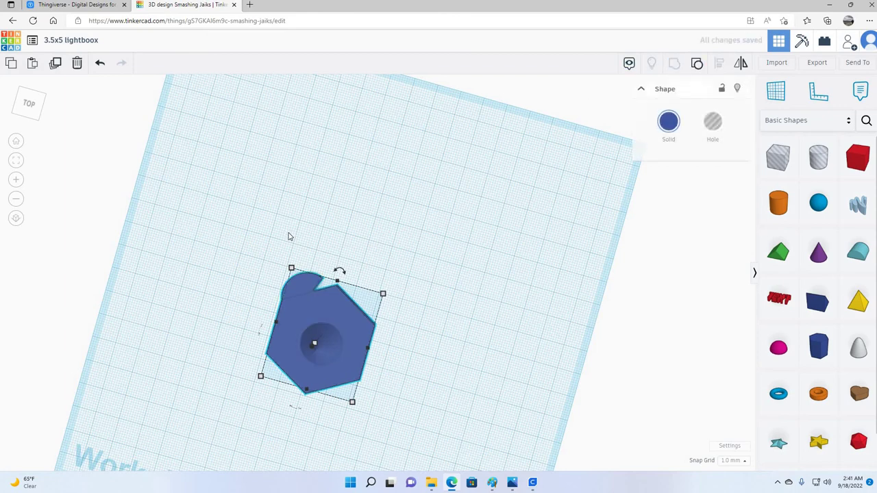
right_click_drag(505, 247, 398, 339)
right_click_drag(327, 323, 410, 300)
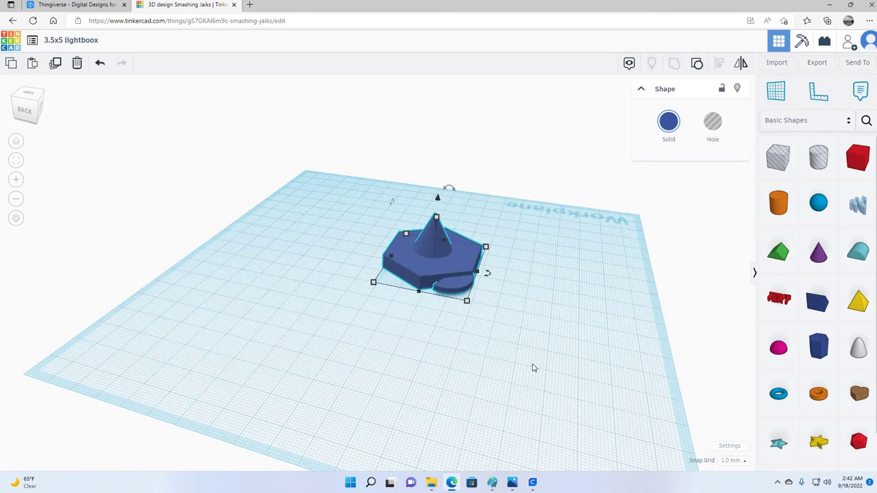
Draw a Scribble spiral with a curled tail and finish the drawing
left_click(859, 204)
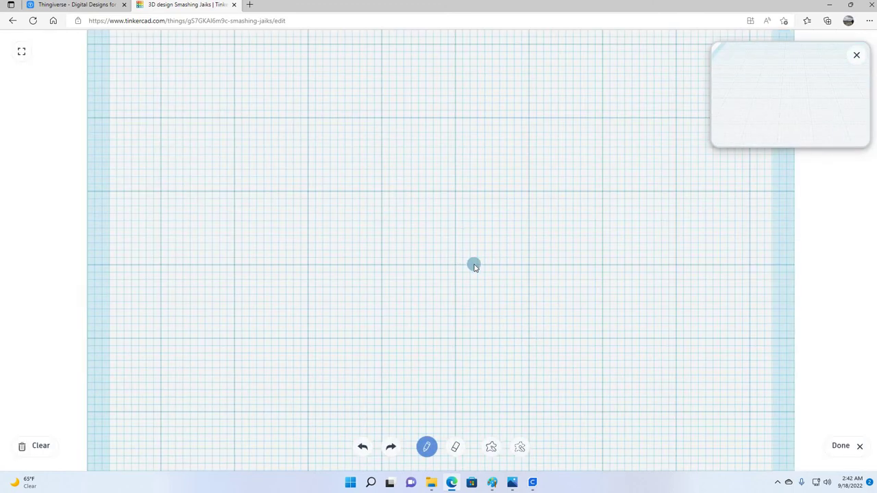
mouse_move(473, 264)
left_mouse_down()
mouse_move(456, 253)
mouse_move(443, 198)
mouse_move(479, 172)
mouse_move(530, 209)
left_mouse_up()
mouse_move(459, 308)
left_mouse_down()
mouse_move(412, 275)
mouse_move(399, 204)
mouse_move(430, 153)
mouse_move(477, 137)
mouse_move(513, 141)
mouse_move(559, 190)
mouse_move(581, 249)
mouse_move(570, 301)
mouse_move(543, 324)
mouse_move(492, 333)
mouse_move(403, 325)
mouse_move(538, 327)
mouse_move(497, 334)
mouse_move(341, 315)
mouse_move(314, 327)
mouse_move(304, 379)
left_mouse_up()
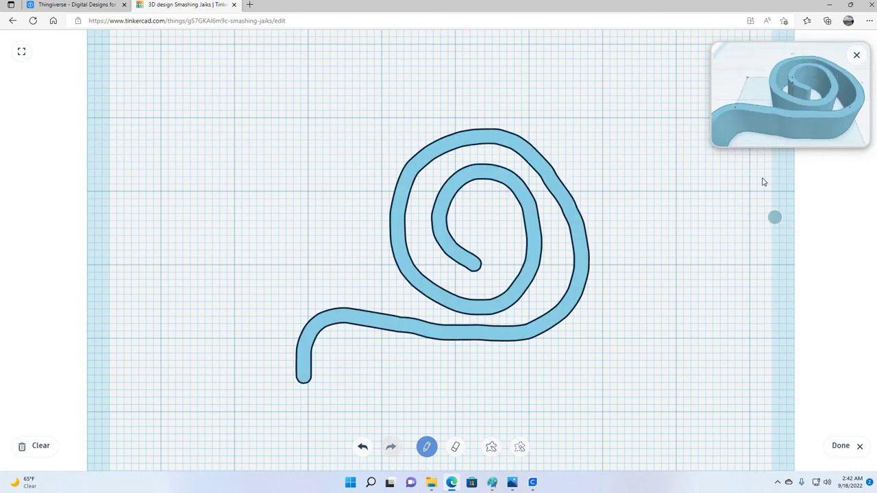
left_click(843, 446)
scroll(597, 314, "down", 3)
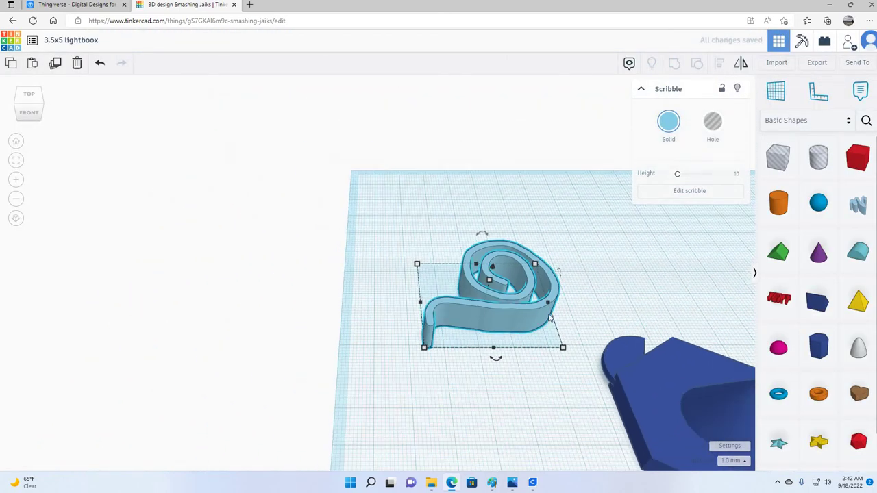
Lower the spiral to 3 mm tall and move it toward the hexagonal part
right_click_drag(545, 312, 483, 295)
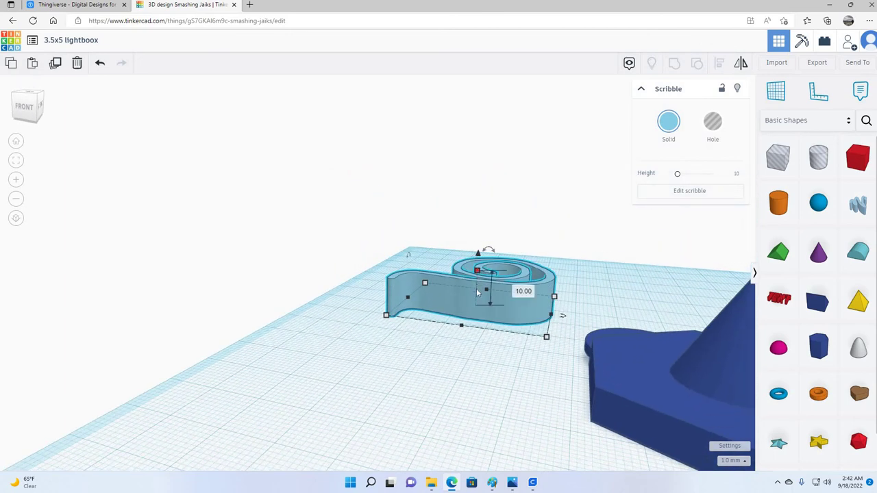
left_click_drag(477, 293, 476, 296)
mouse_move(562, 357)
right_mouse_down()
mouse_move(593, 348)
mouse_move(619, 356)
mouse_move(493, 345)
right_mouse_up()
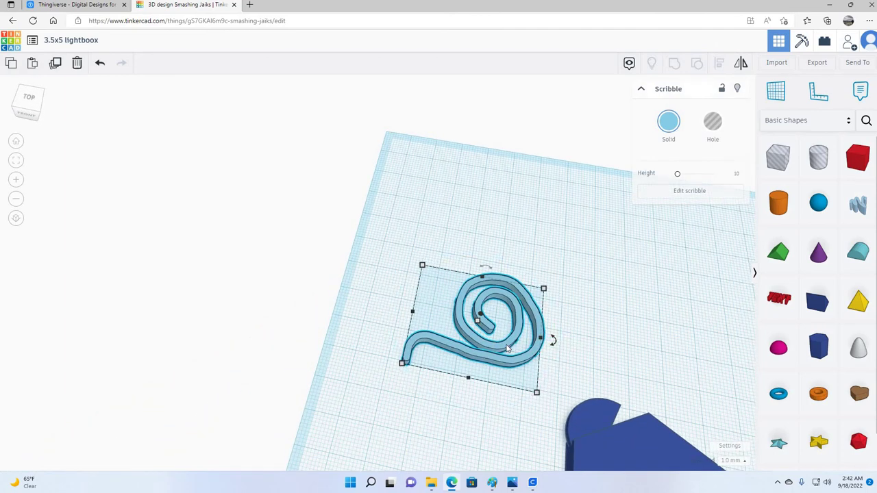
mouse_move(535, 346)
left_mouse_down()
mouse_move(735, 389)
mouse_move(738, 402)
mouse_move(752, 398)
mouse_move(758, 417)
left_mouse_up()
Toggle the projection mode, copy the spiral, and return to the home view
right_click_drag(652, 290, 607, 363)
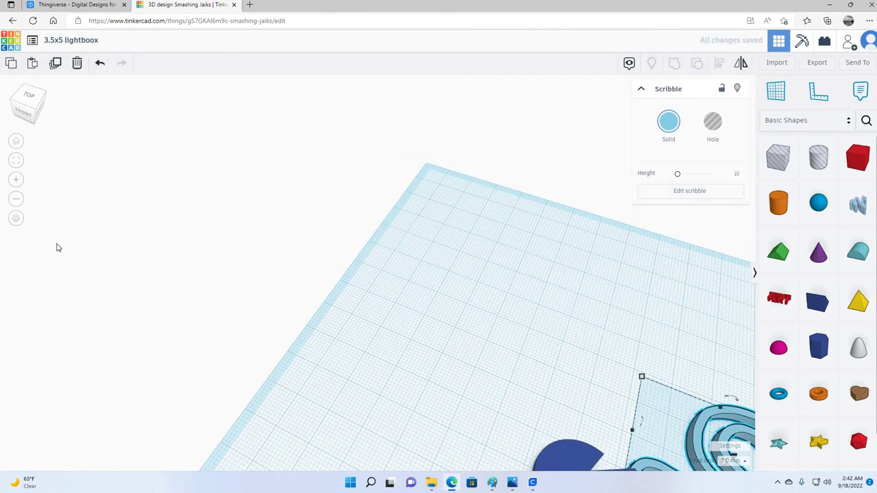
left_click(19, 223)
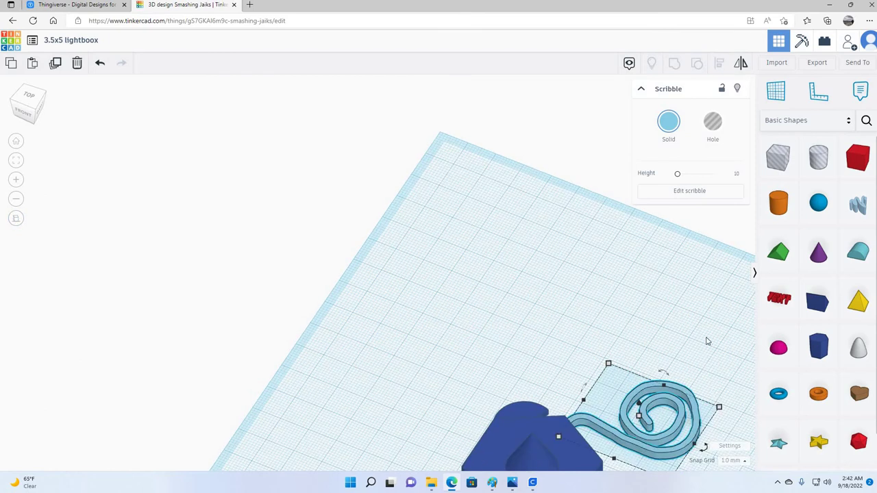
right_click_drag(709, 342, 737, 408)
left_click(490, 308)
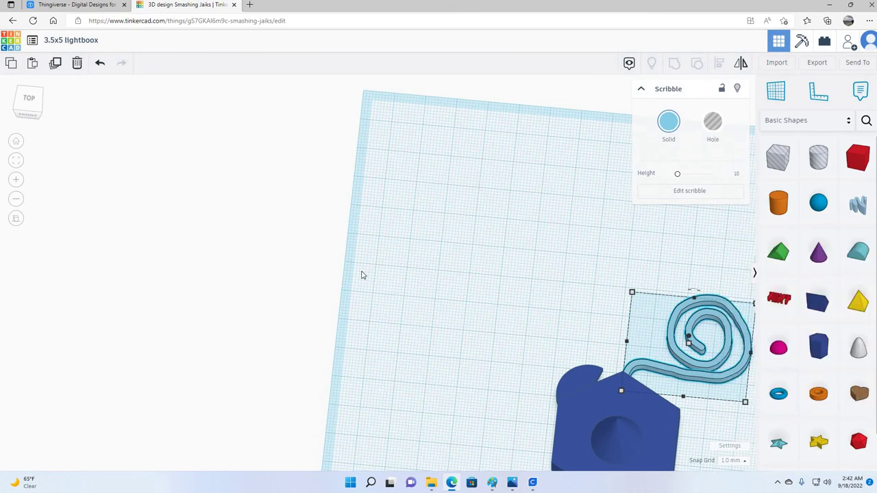
left_click(11, 68)
left_click(16, 142)
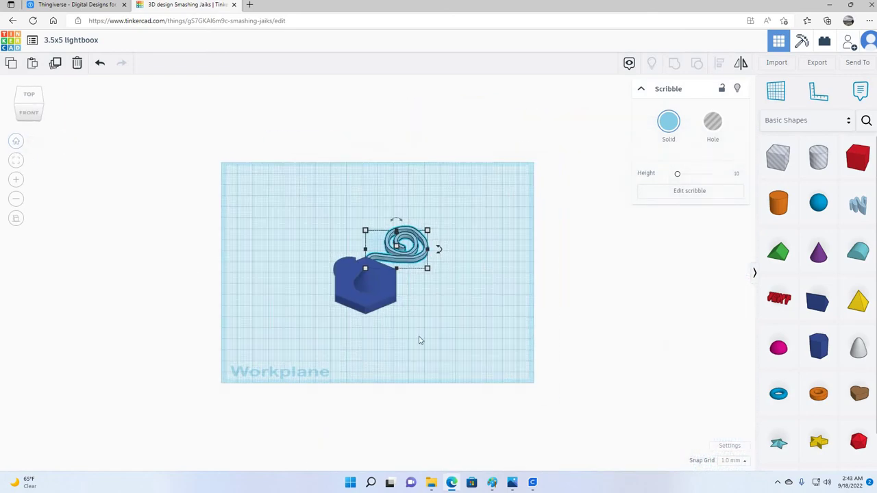
Select the hexagonal part and spiral together and group them
right_click_drag(411, 352, 366, 366)
scroll(367, 367, "up", 3)
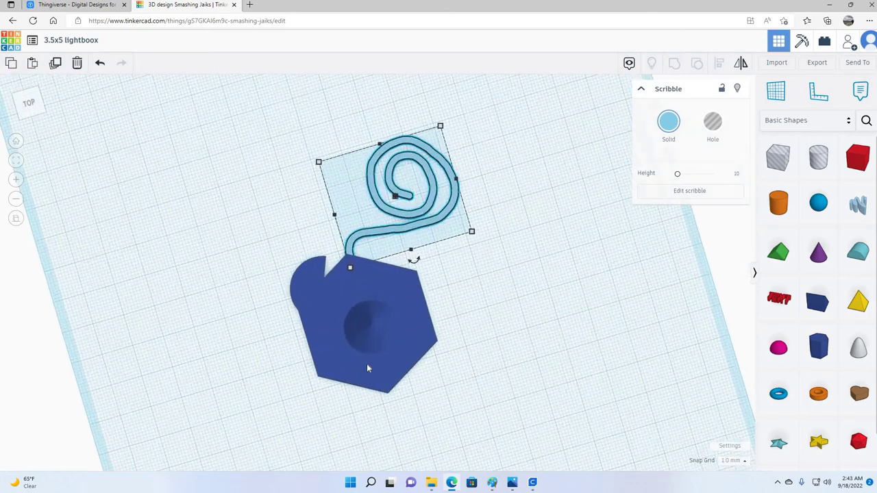
scroll(532, 352, "up", 4)
scroll(470, 295, "up", 1)
right_click_drag(470, 295, 148, 111)
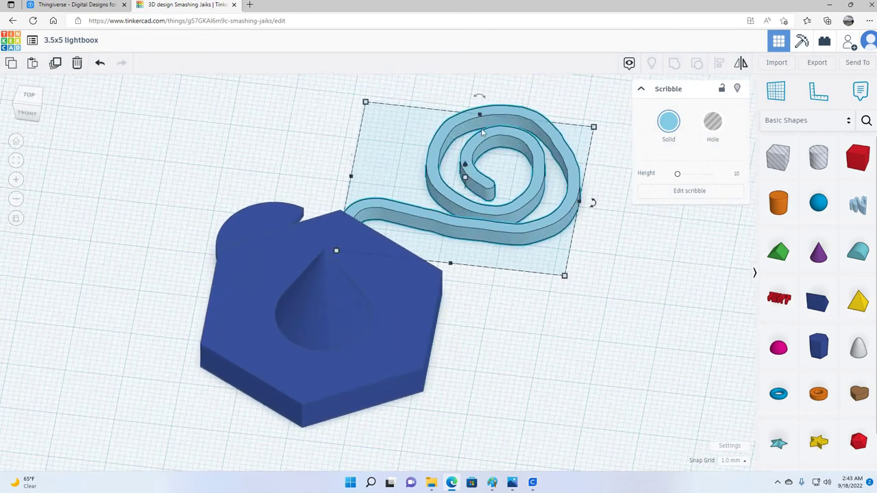
mouse_move(149, 96)
left_mouse_down()
mouse_move(623, 385)
mouse_move(626, 415)
mouse_move(645, 378)
left_mouse_up()
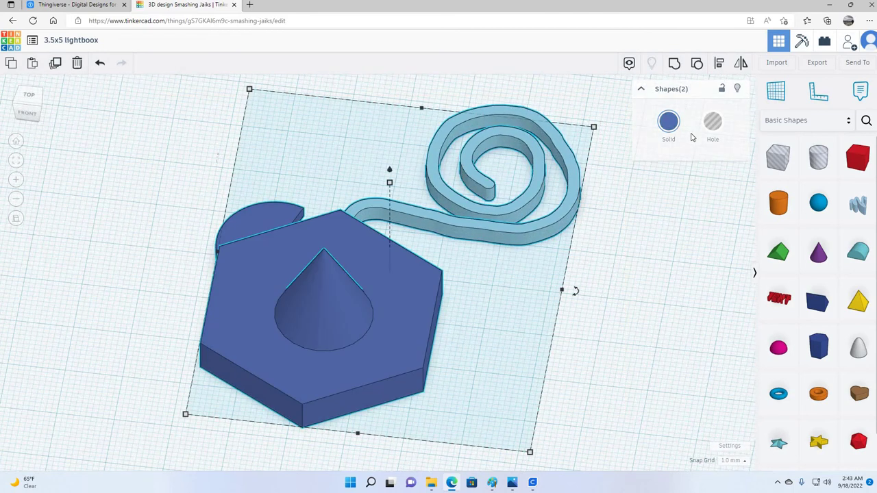
left_click(675, 67)
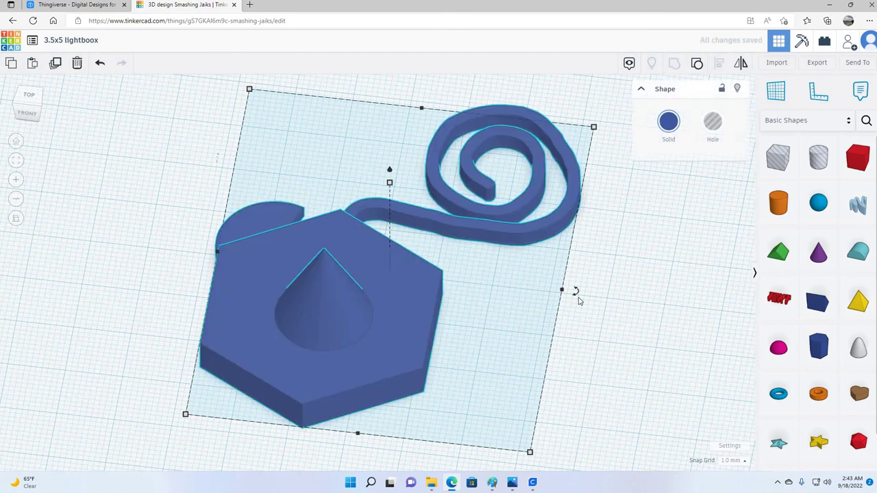
right_click_drag(640, 350, 594, 304)
scroll(594, 303, "down", 5)
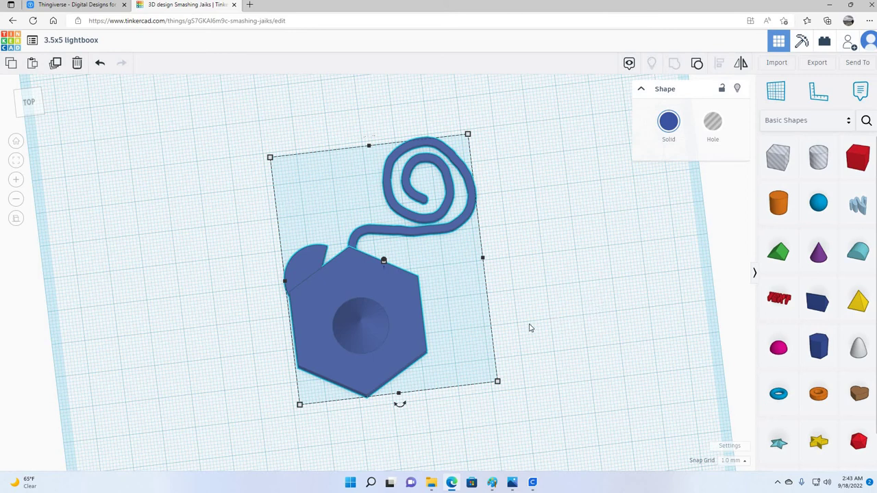
right_click_drag(370, 250, 440, 333)
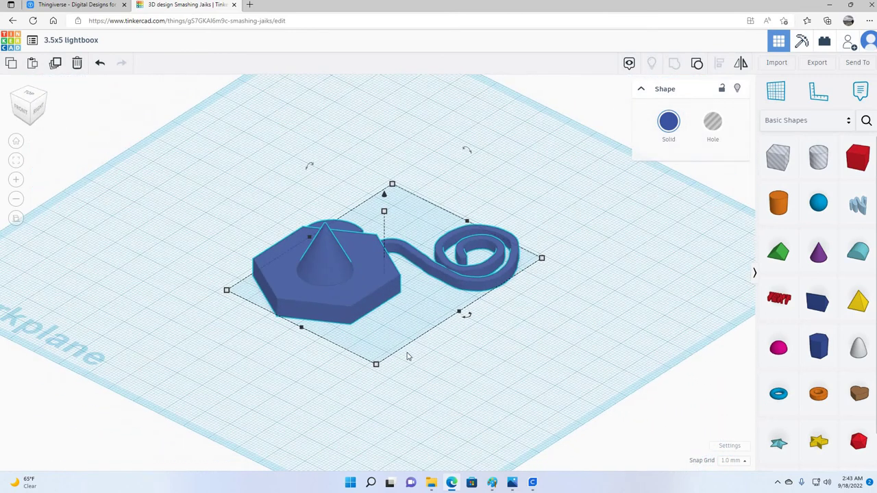
right_click_drag(368, 346, 398, 335)
right_click_drag(440, 364, 317, 371)
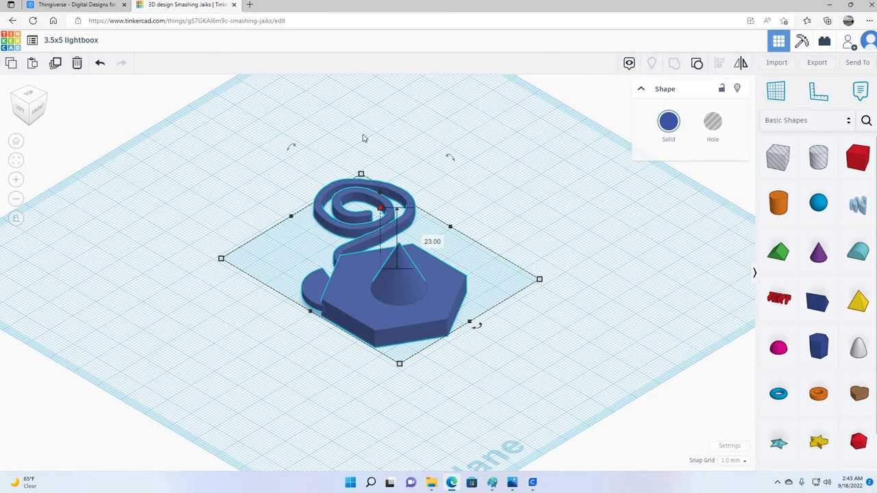
Search Thingiverse for 'lotr'
left_click(88, 9)
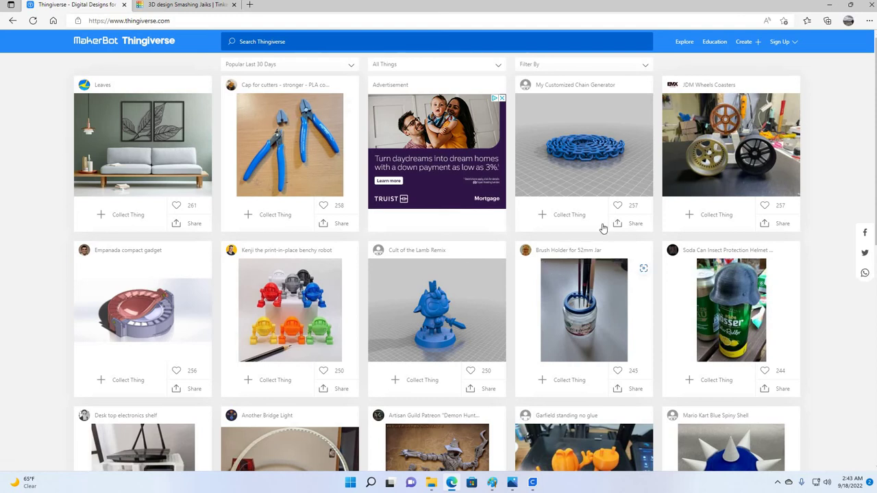
left_click(323, 41)
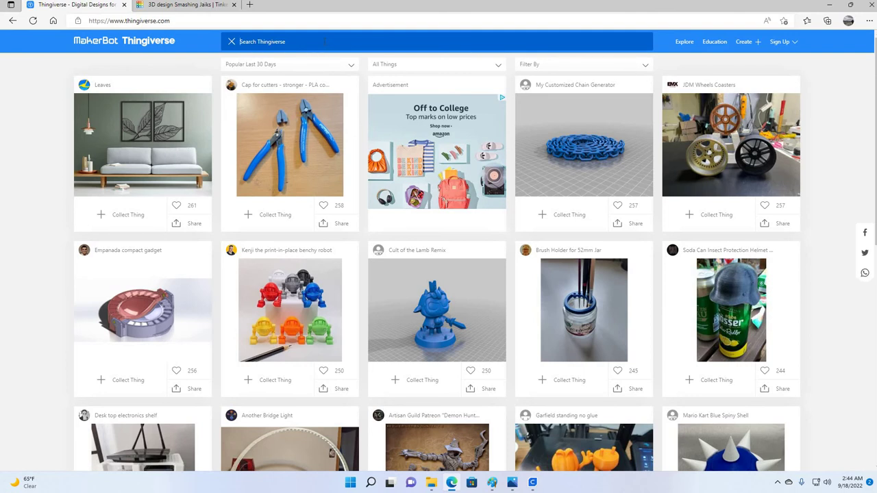
type("iot")
type("r")
key("Return")
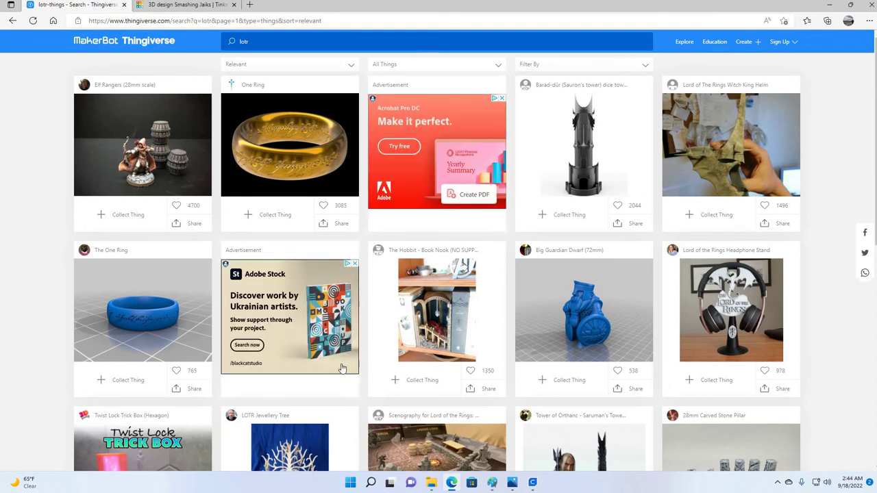
Open The One Ring model page from the lotr search results
left_click(154, 324)
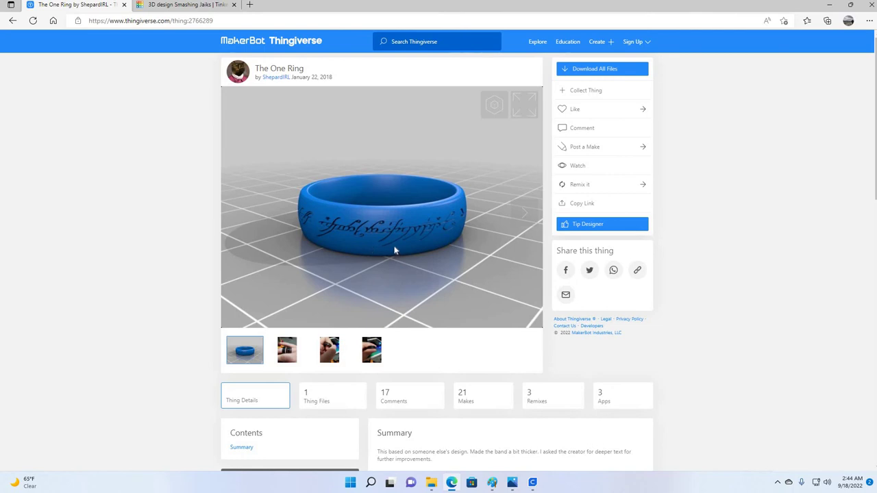
right_click(369, 272)
left_click(480, 257)
Switch back to the Tinkercad tab showing the grouped blue valve part
left_click(199, 9)
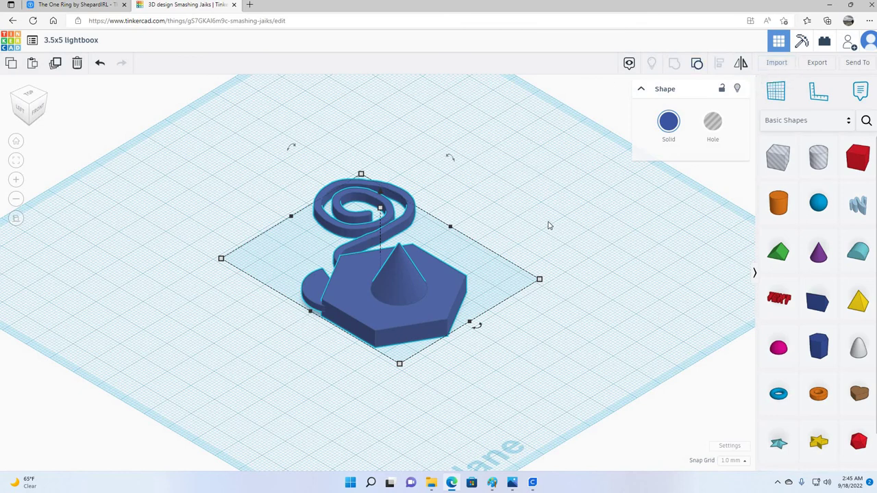
Return to The One Ring page and step through its gallery to the fourth photo
left_click(84, 4)
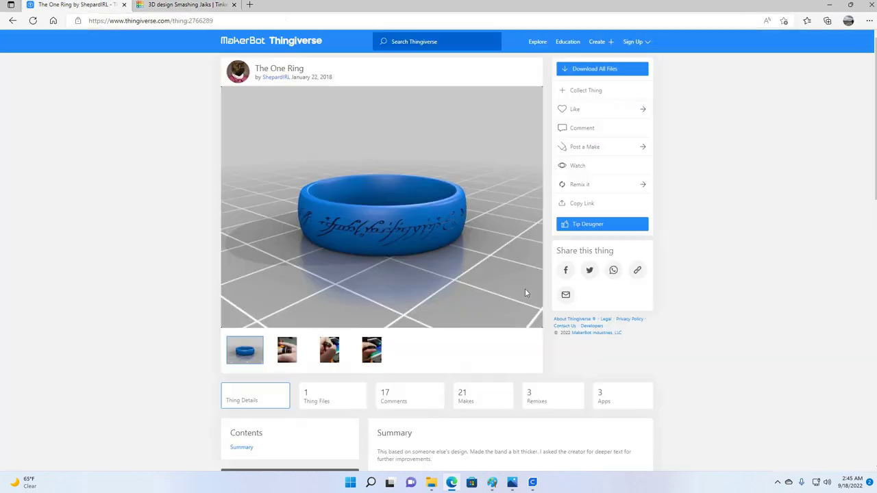
left_click(290, 356)
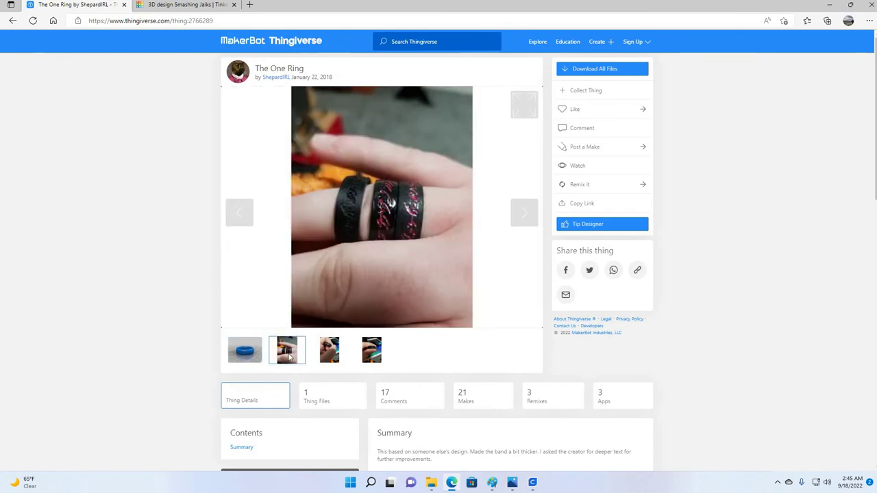
left_click(329, 356)
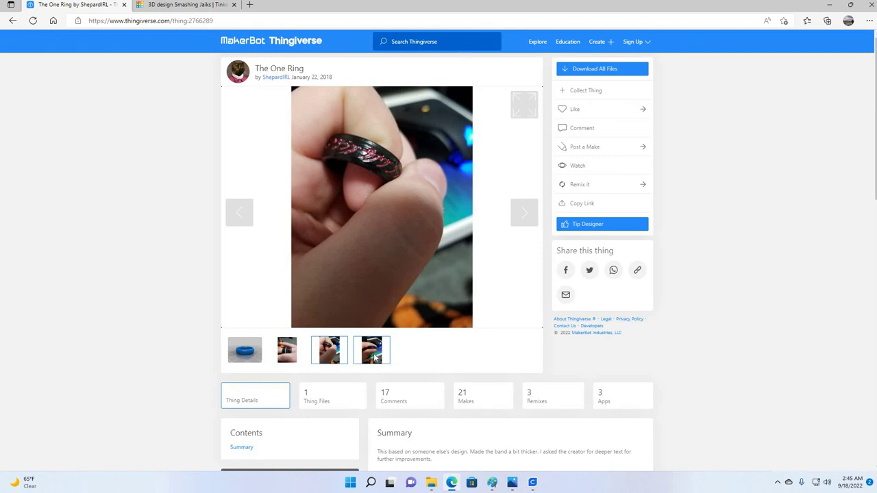
left_click(374, 357)
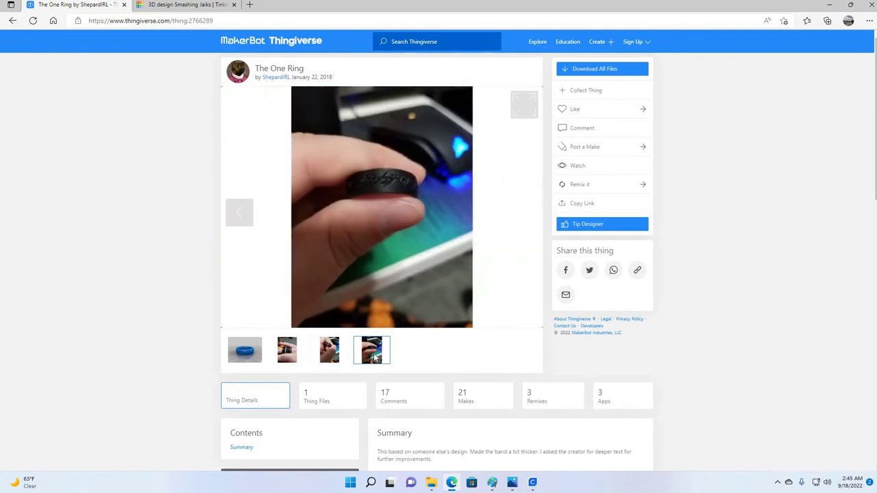